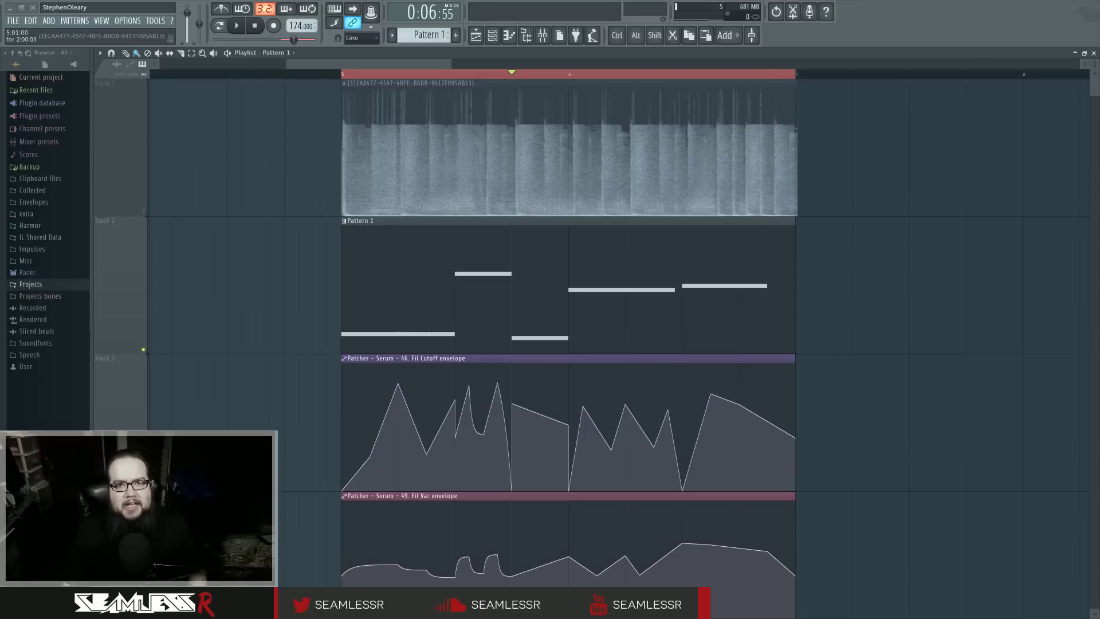
- Rewind to the start and play the reference audio on Track 1 soloed
{"action": "left_click", "coordinate": [342, 74]}
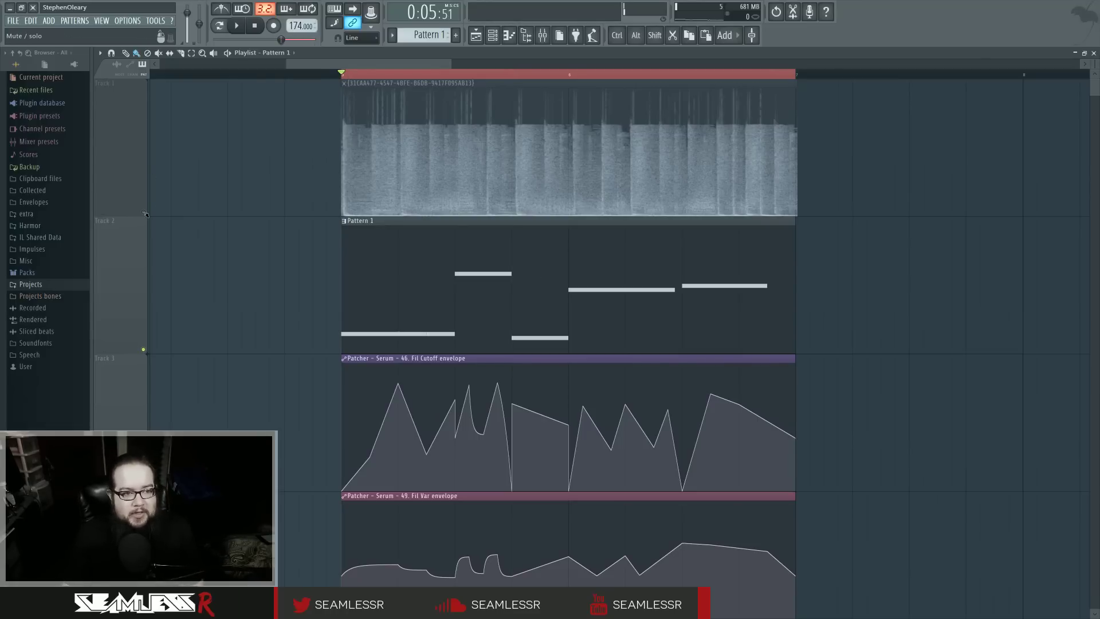
{"action": "right_click", "coordinate": [143, 213]}
{"action": "key", "text": "space"}
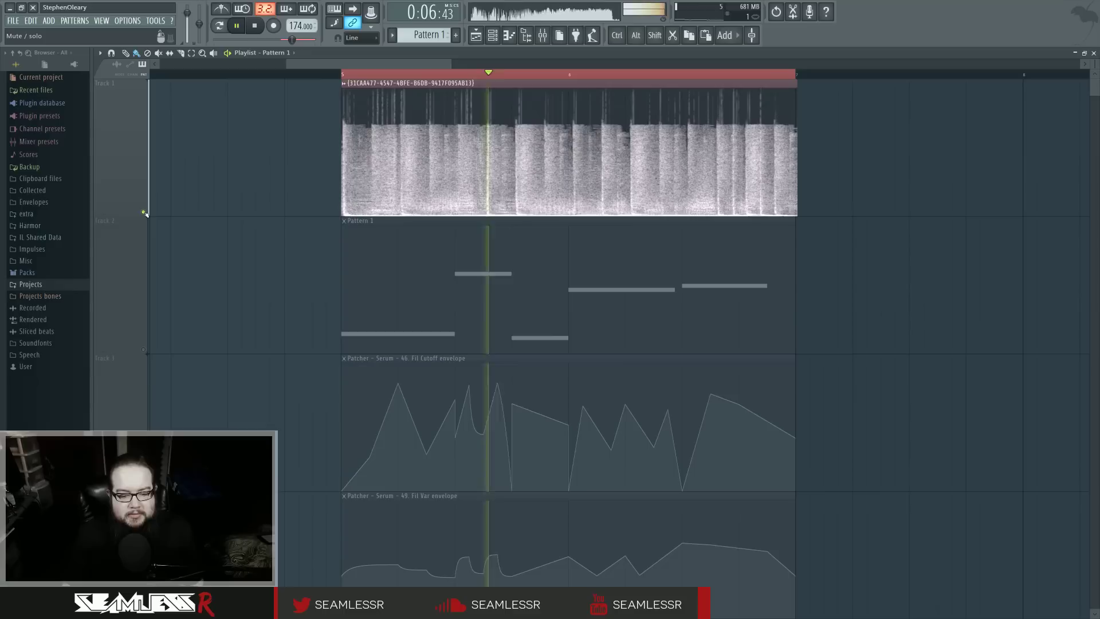
{"action": "key", "text": "space"}
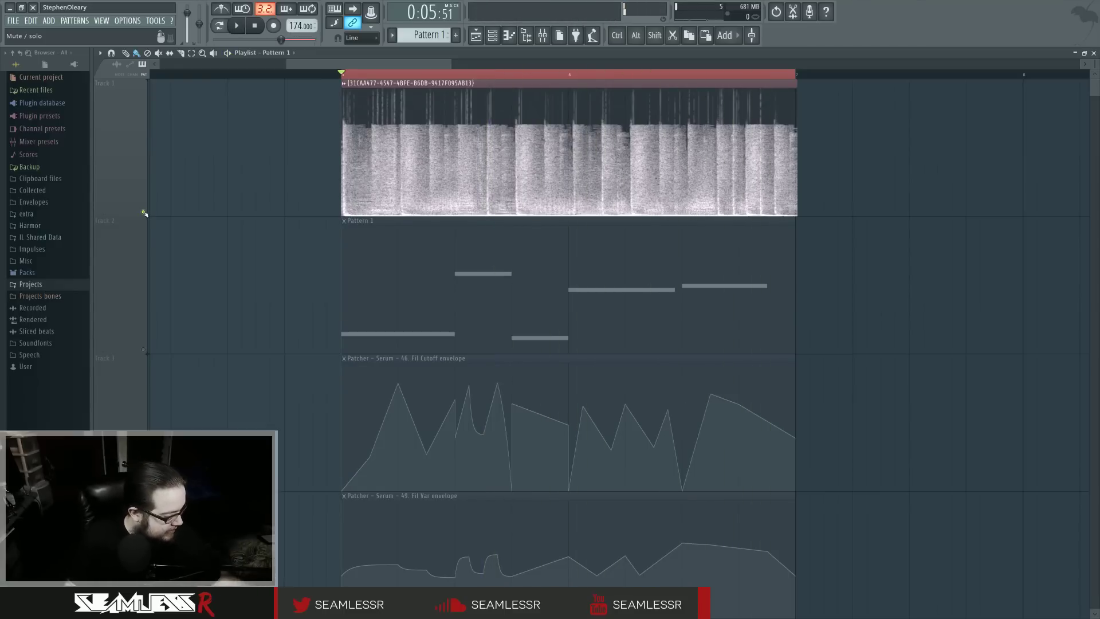
- Solo the Pattern 1 and automation tracks, play them, and zoom out to all four tracks
{"action": "left_click", "coordinate": [144, 211]}
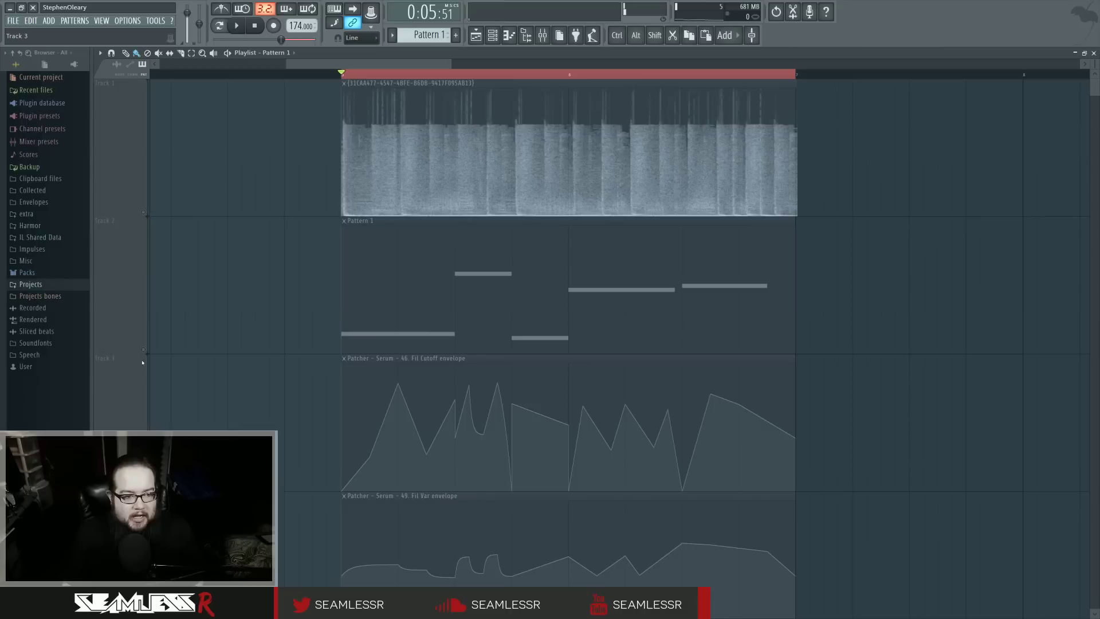
{"action": "left_click", "coordinate": [144, 350]}
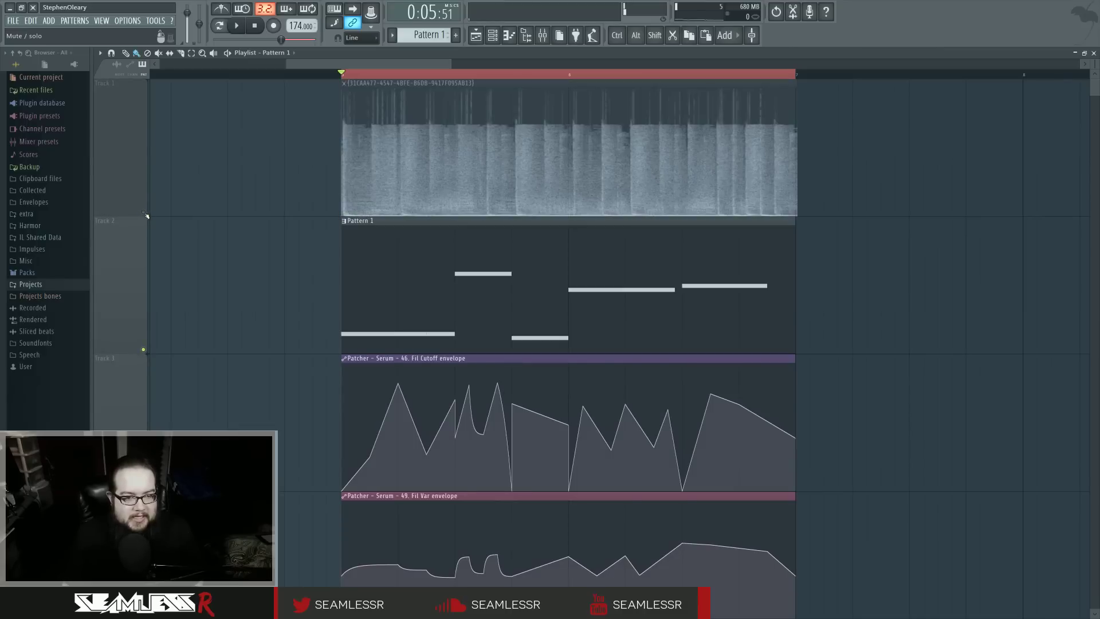
{"action": "key", "text": "space"}
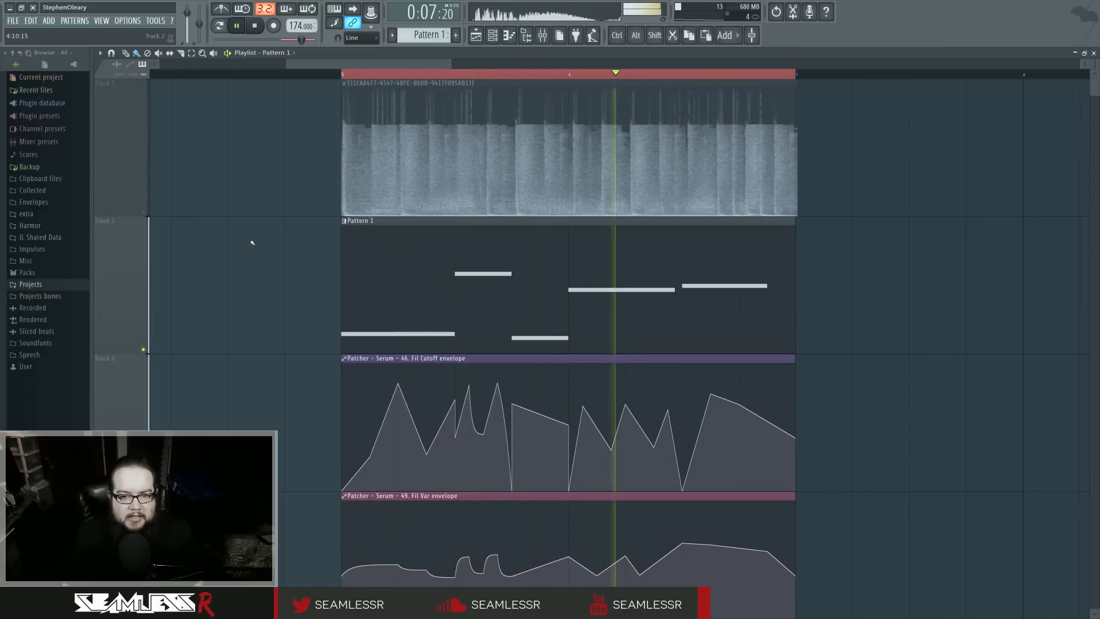
{"action": "key", "text": "space"}
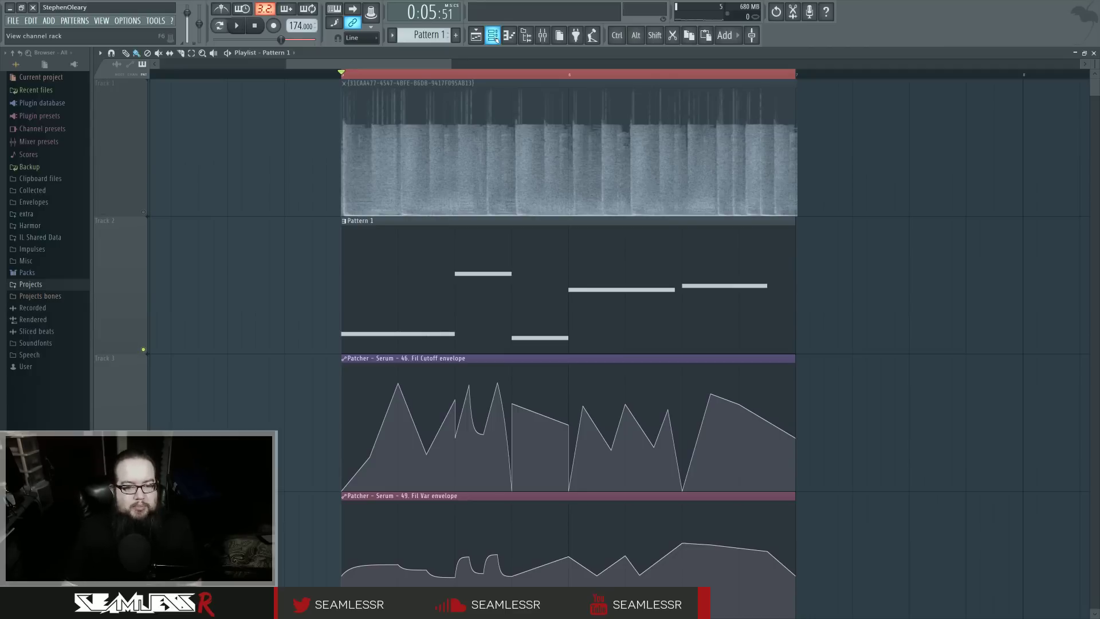
{"action": "scroll", "coordinate": [302, 255], "scroll_direction": "down", "scroll_amount": 2}
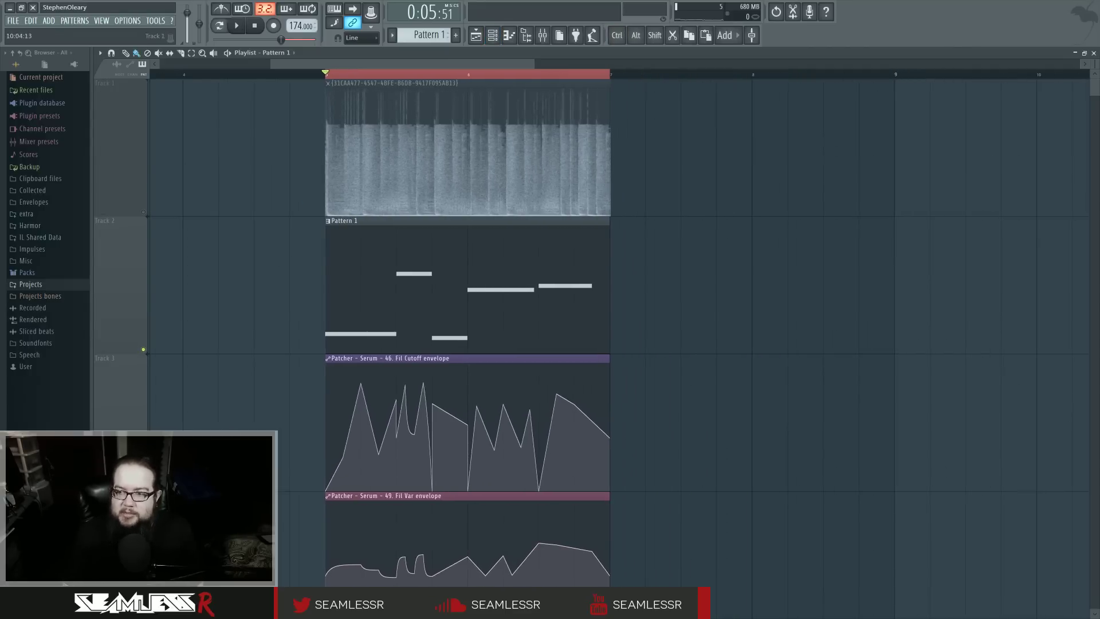
{"action": "scroll", "coordinate": [1094, 62], "scroll_direction": "down", "scroll_amount": 2}
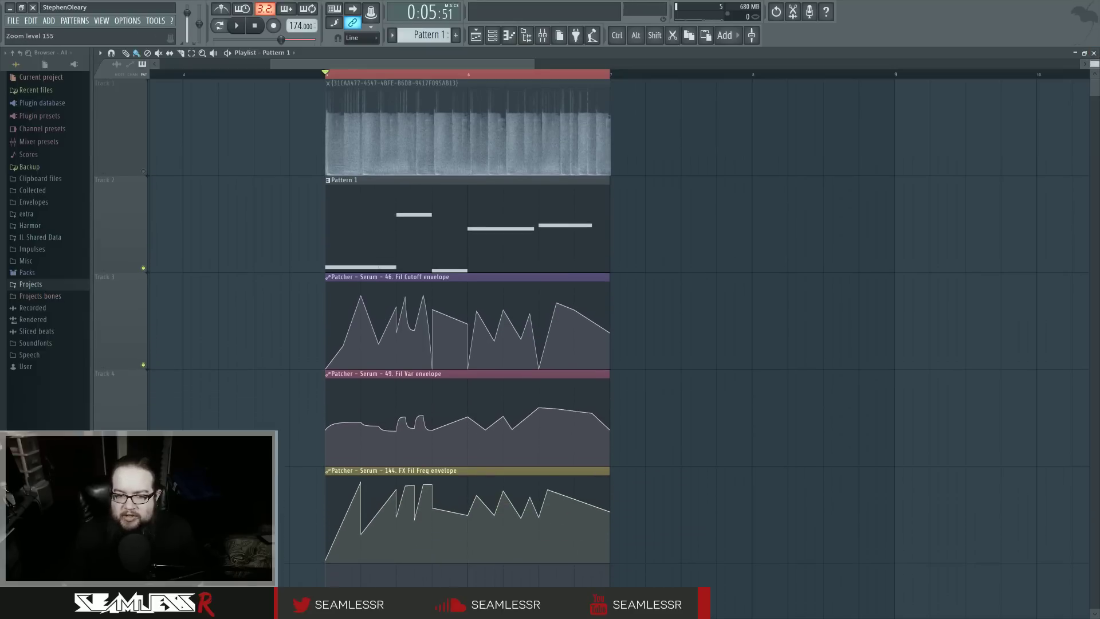
{"action": "scroll", "coordinate": [730, 225], "scroll_direction": "left", "scroll_amount": 2}
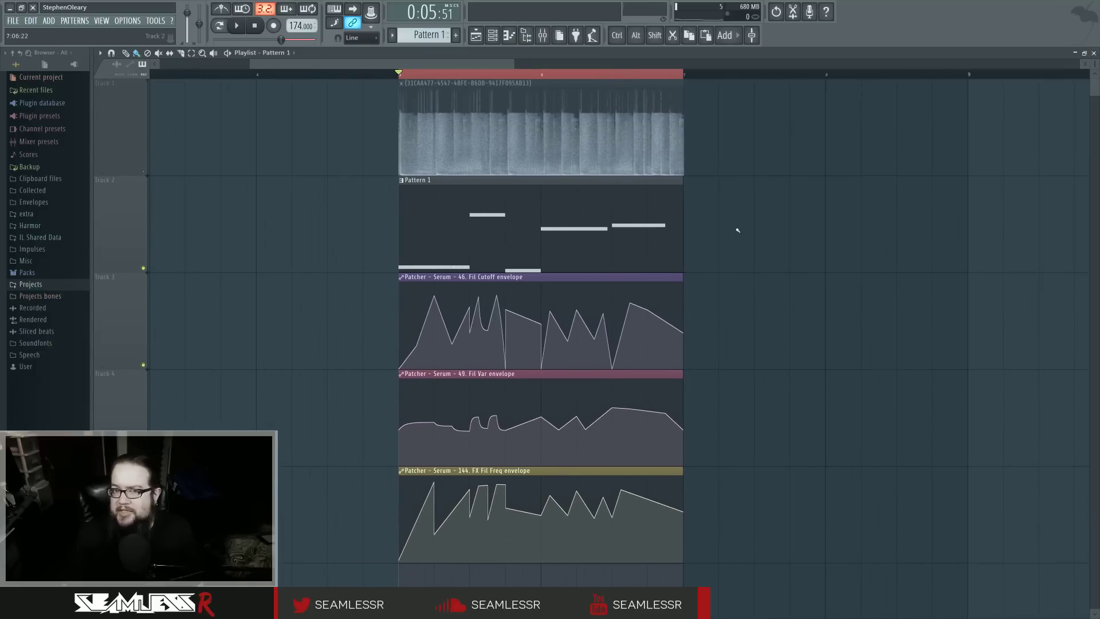
- Open the Serum channel from the rack filtered to Serum, then show Serum's FX rack
{"action": "left_click", "coordinate": [492, 35]}
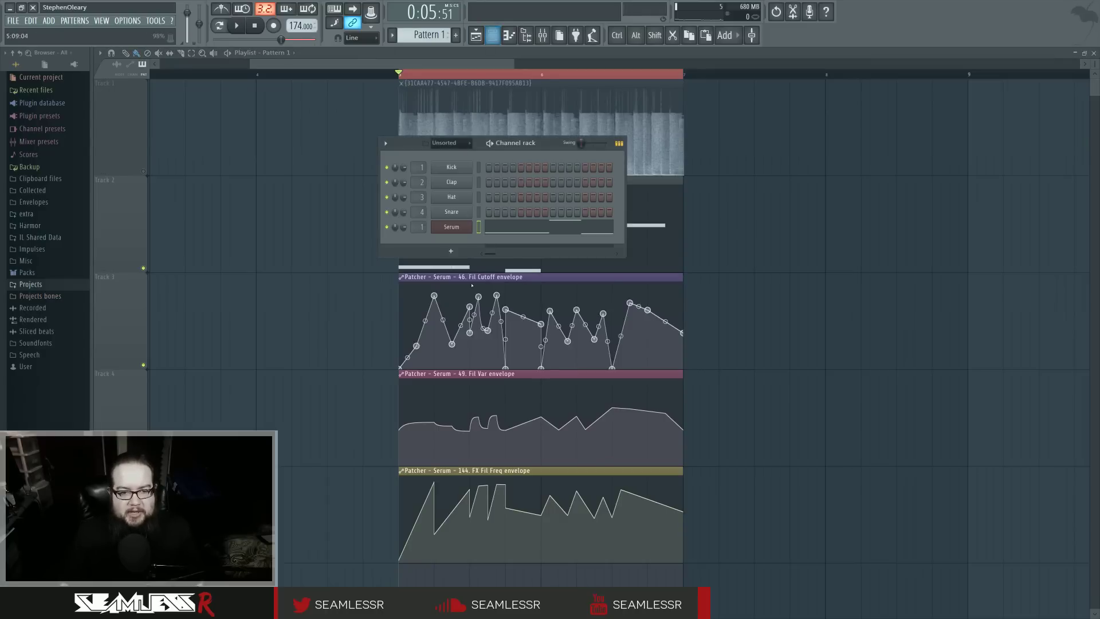
{"action": "key", "text": "alt+Delete"}
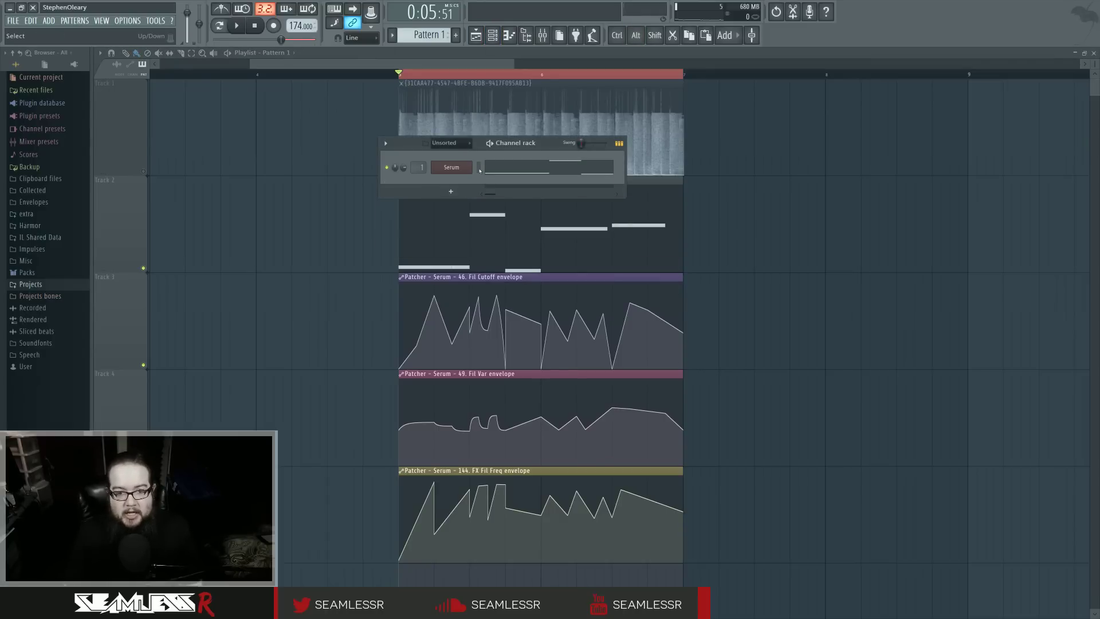
{"action": "left_click", "coordinate": [452, 166]}
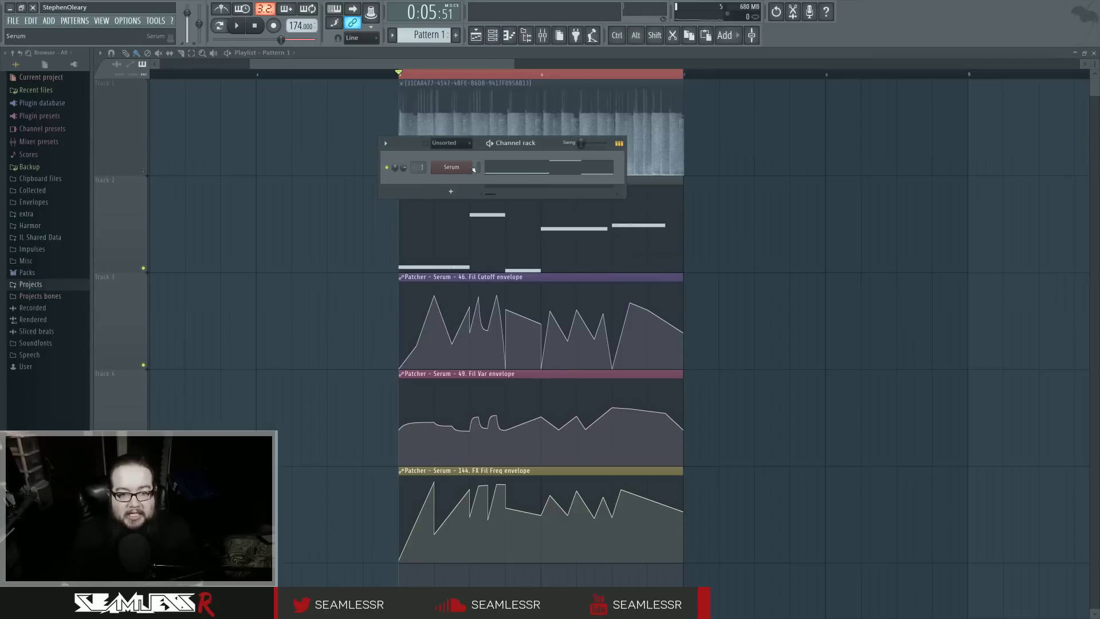
{"action": "left_click_drag", "start_coordinate": [499, 303], "coordinate": [846, 251]}
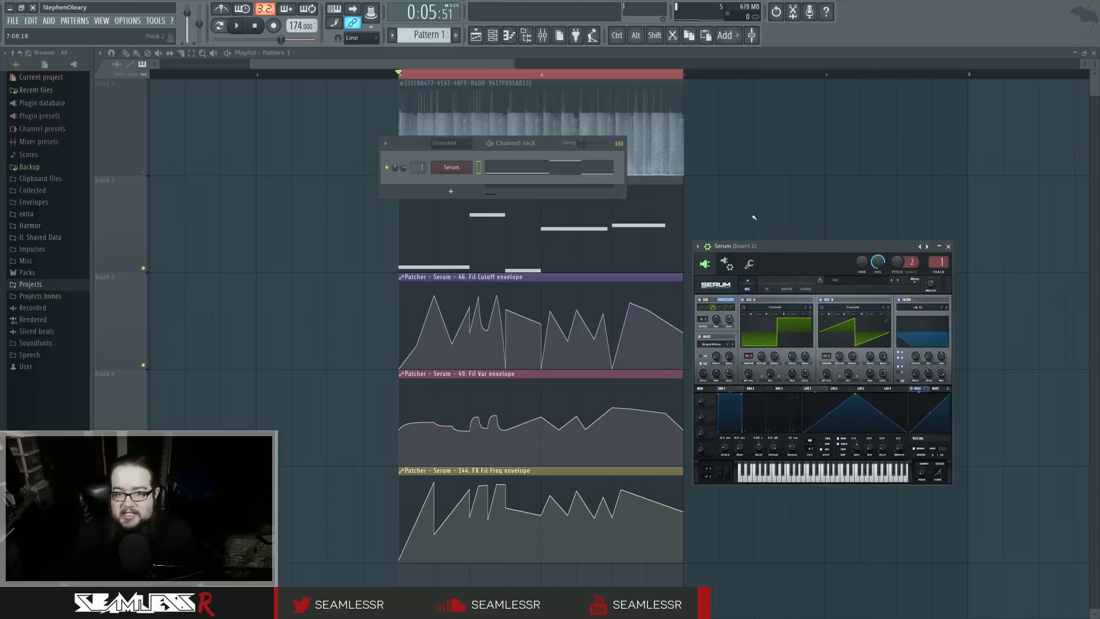
{"action": "key", "text": "F6"}
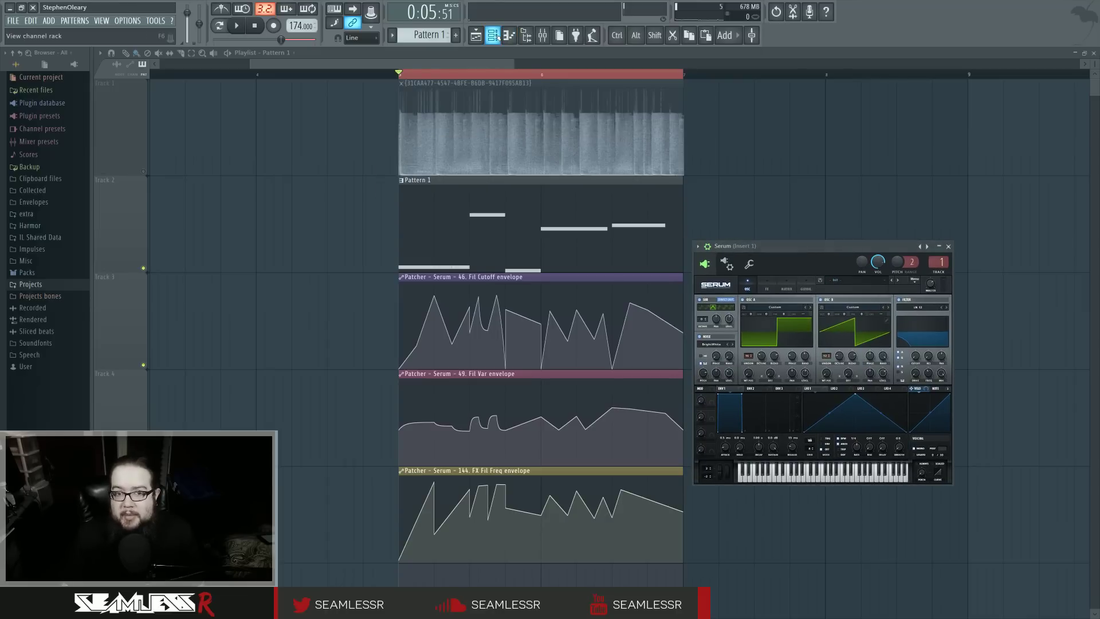
{"action": "left_click", "coordinate": [768, 284]}
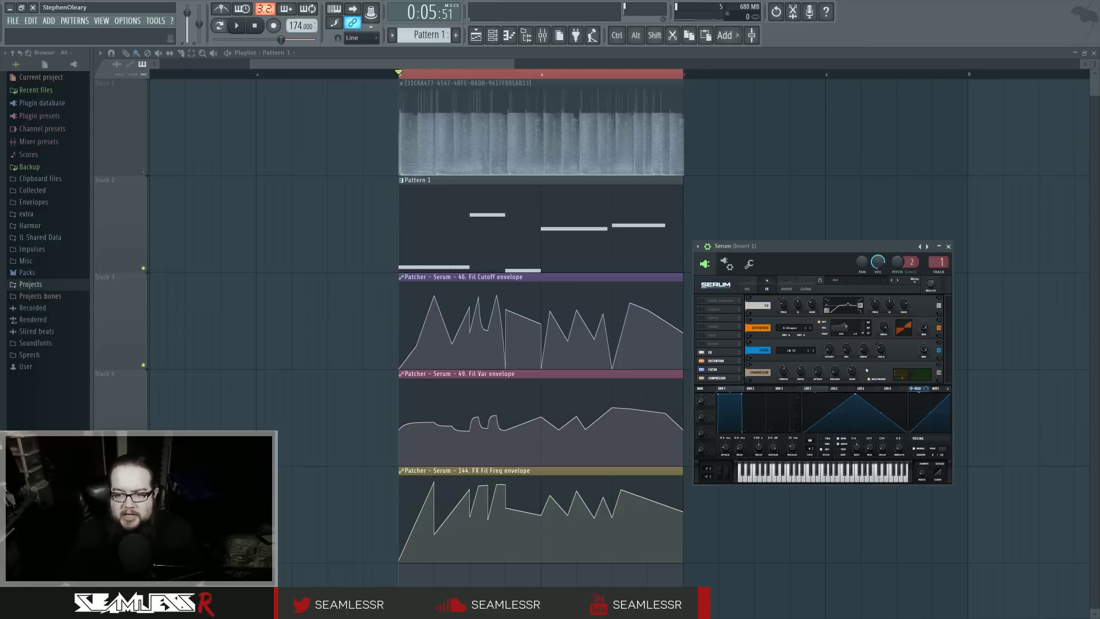
- View the reference audio's spectrogram in Edison on Mixer Insert 1, then return to the playlist
{"action": "left_click", "coordinate": [543, 34]}
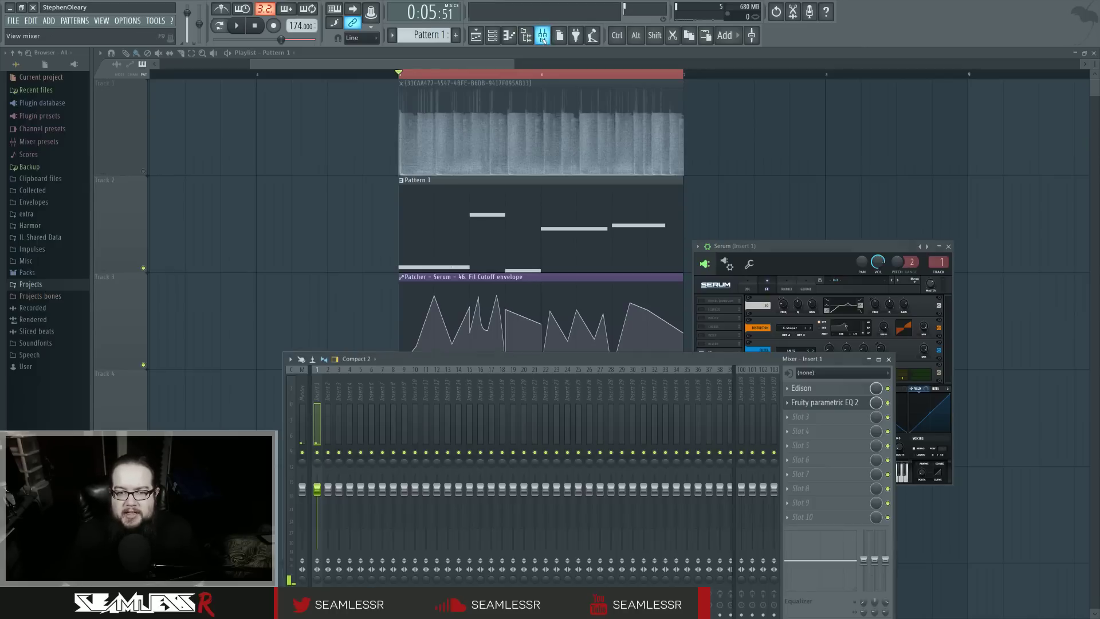
{"action": "left_click", "coordinate": [802, 388]}
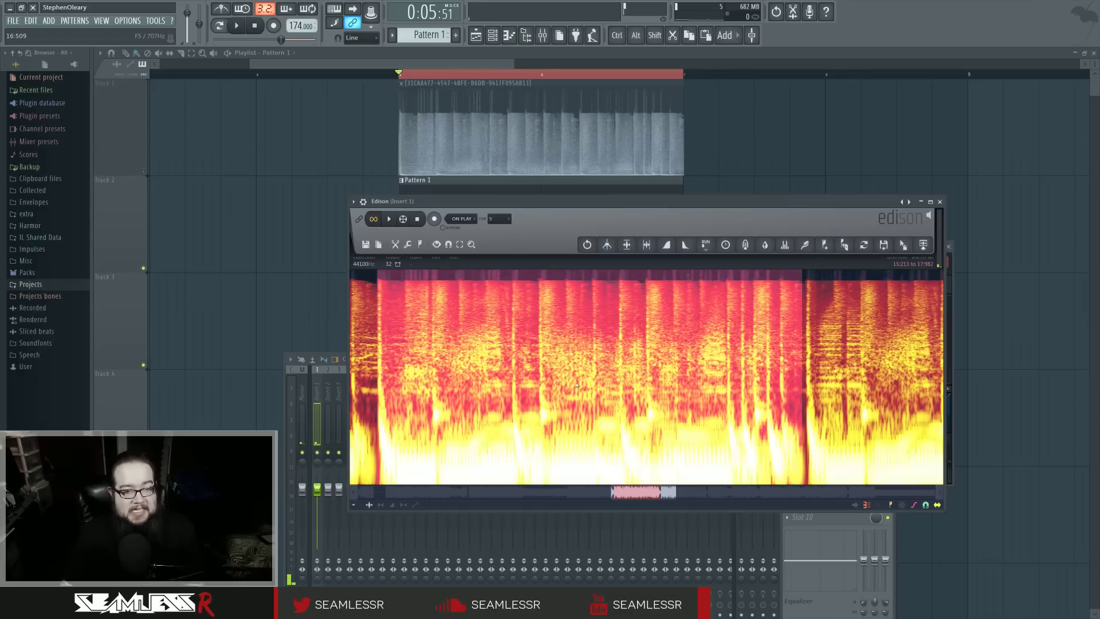
{"action": "left_click", "coordinate": [307, 314]}
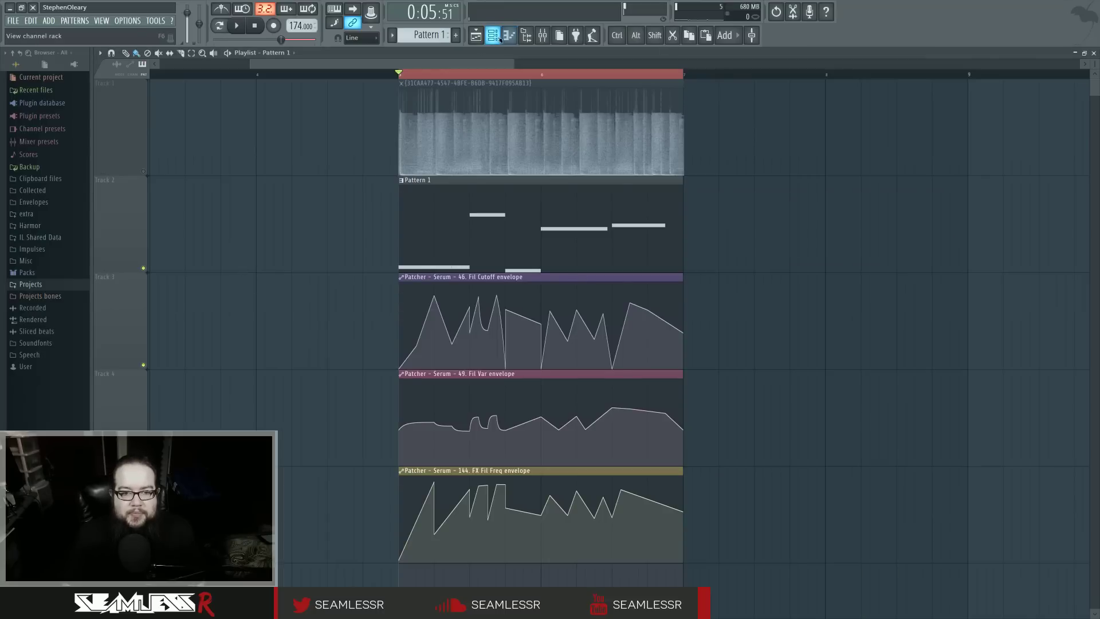
- Reopen the Serum plugin window on its OSC page from the single-channel rack
{"action": "left_click", "coordinate": [500, 38]}
{"action": "left_click", "coordinate": [451, 167]}
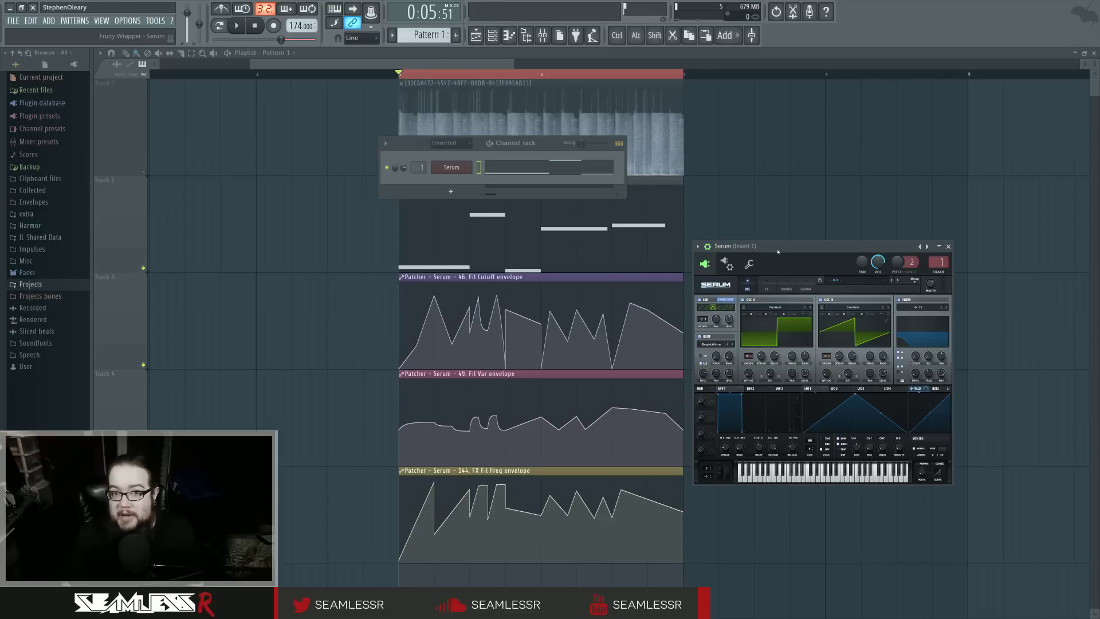
- Review OSC B blend and the noise types, keep BrightWhite, and collapse the wrapper's pan/volume row
{"action": "mouse_move", "coordinate": [777, 252]}
{"action": "left_mouse_down"}
{"action": "mouse_move", "coordinate": [772, 258]}
{"action": "mouse_move", "coordinate": [788, 259]}
{"action": "left_mouse_up"}
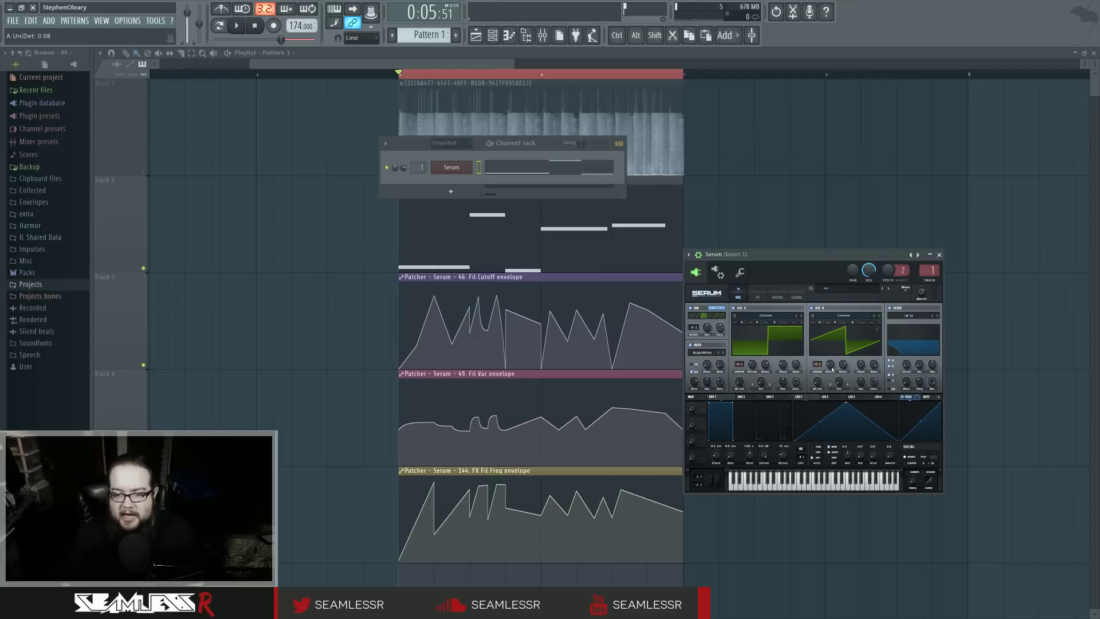
{"action": "mouse_move", "coordinate": [844, 367]}
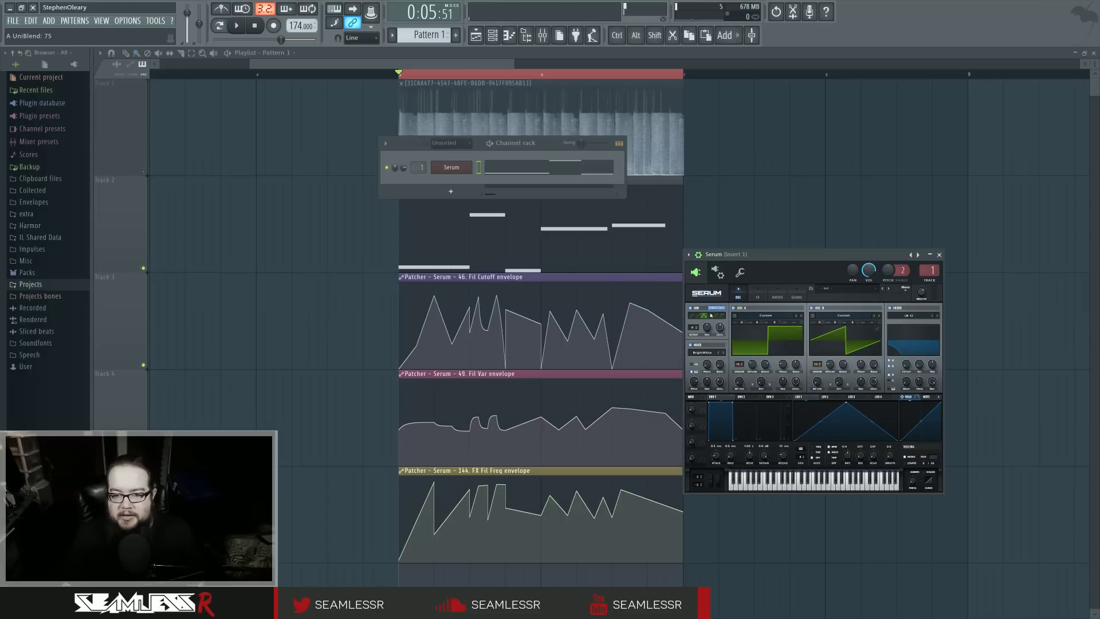
{"action": "left_click", "coordinate": [708, 353]}
{"action": "left_click", "coordinate": [716, 343]}
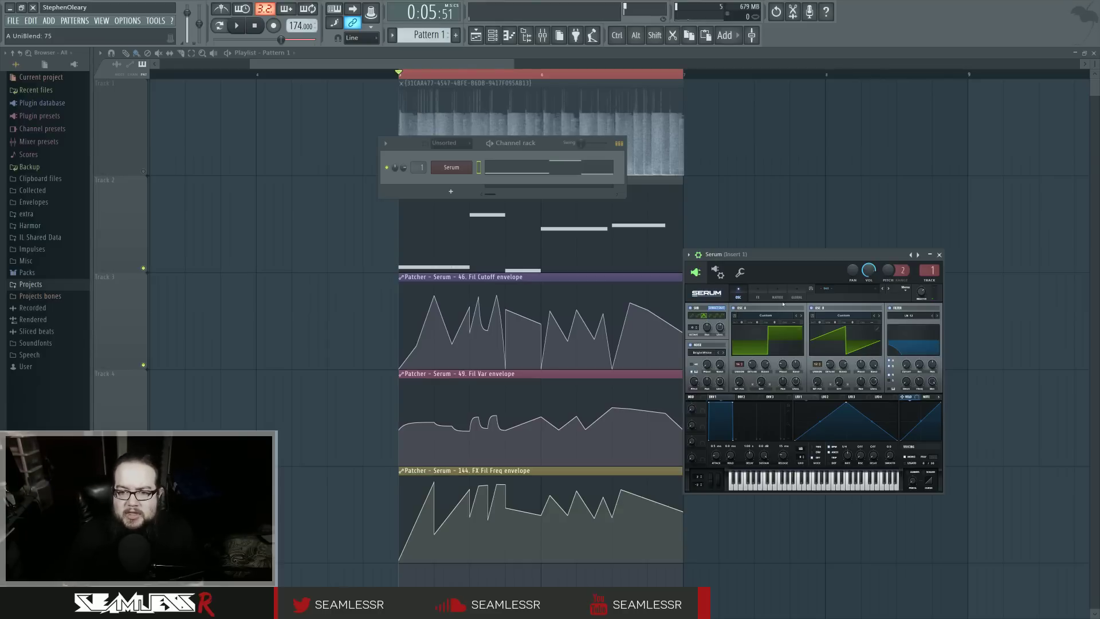
{"action": "left_click_drag", "start_coordinate": [761, 256], "coordinate": [769, 263]}
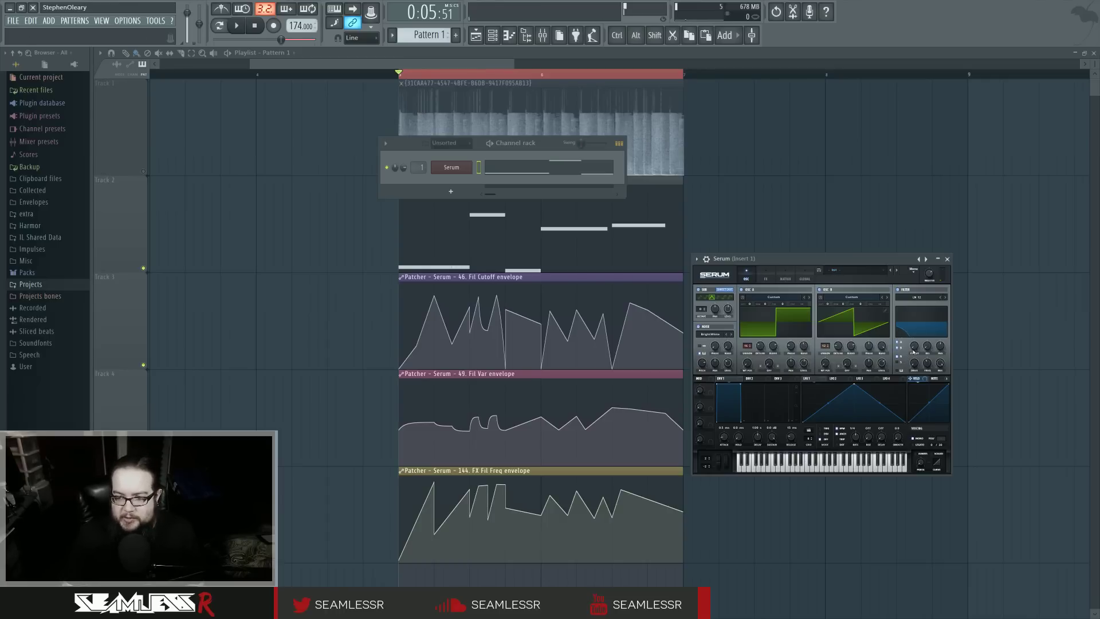
{"action": "left_click", "coordinate": [766, 278]}
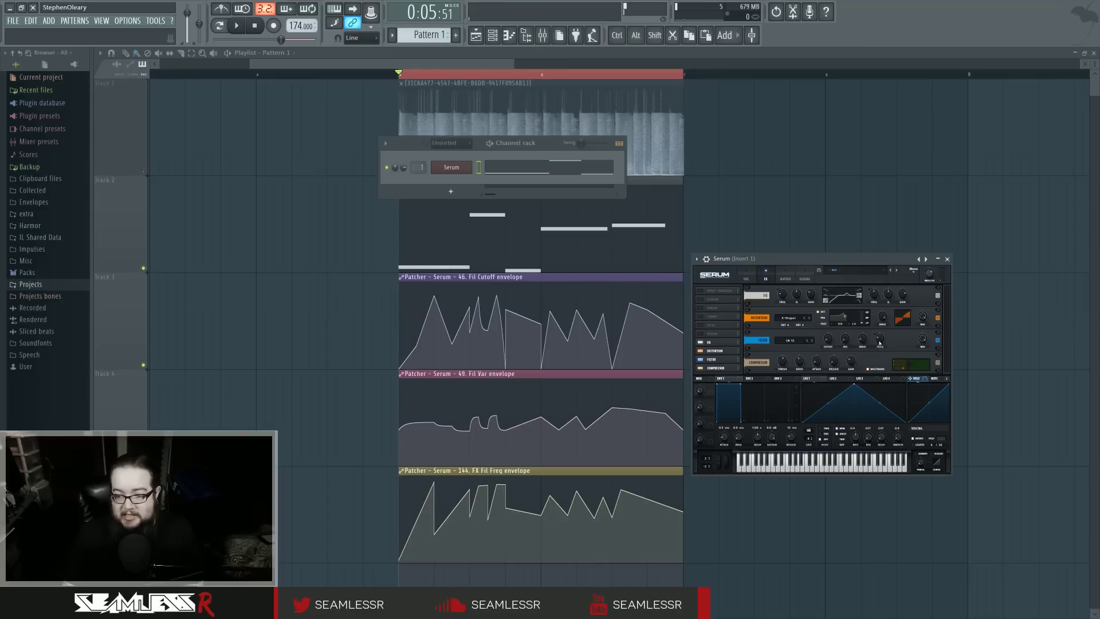
{"action": "left_click", "coordinate": [749, 274]}
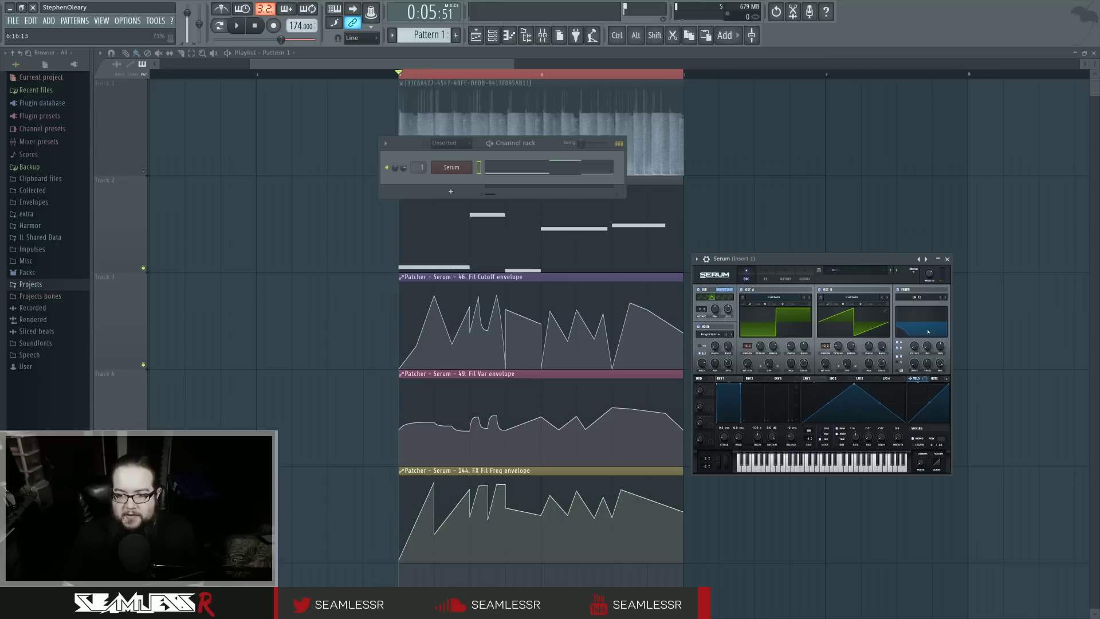
{"action": "left_click", "coordinate": [767, 275]}
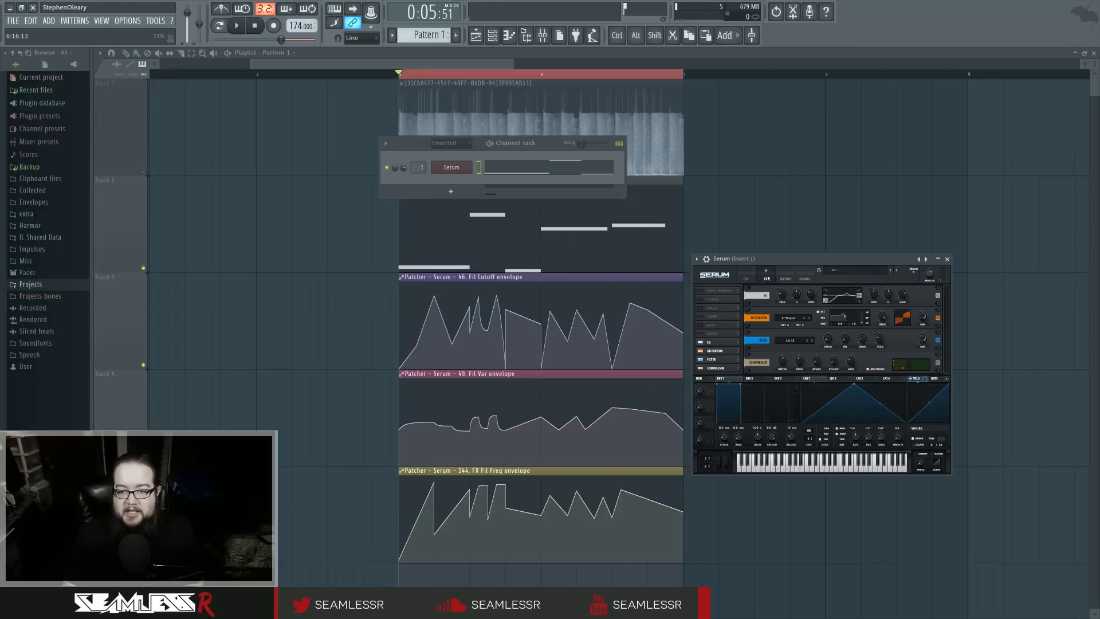
{"action": "left_click", "coordinate": [796, 325]}
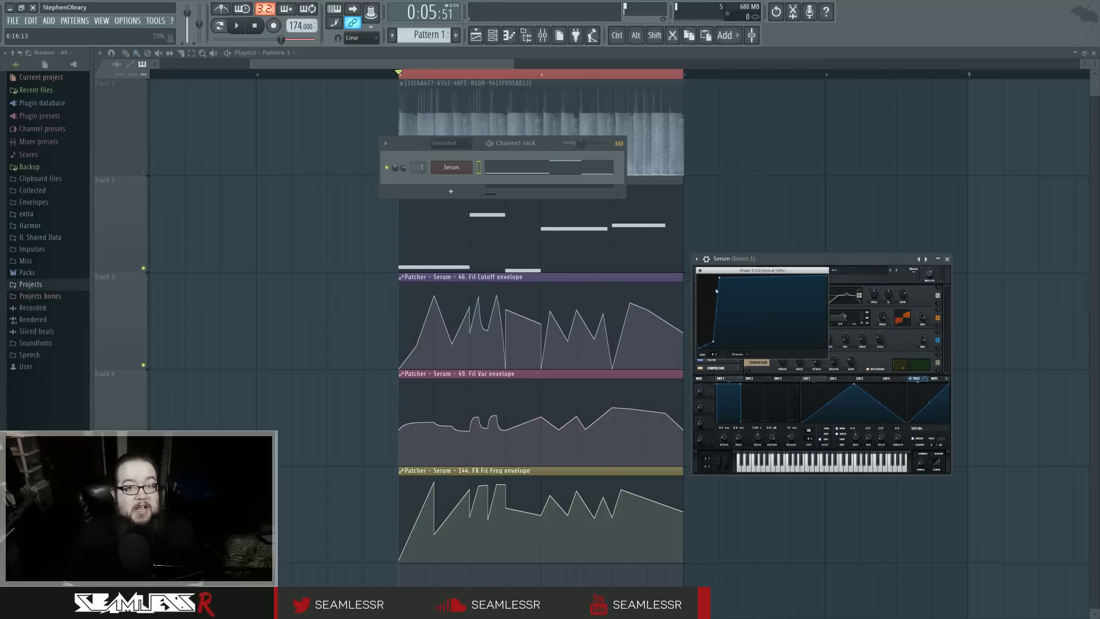
{"action": "left_click", "coordinate": [700, 271]}
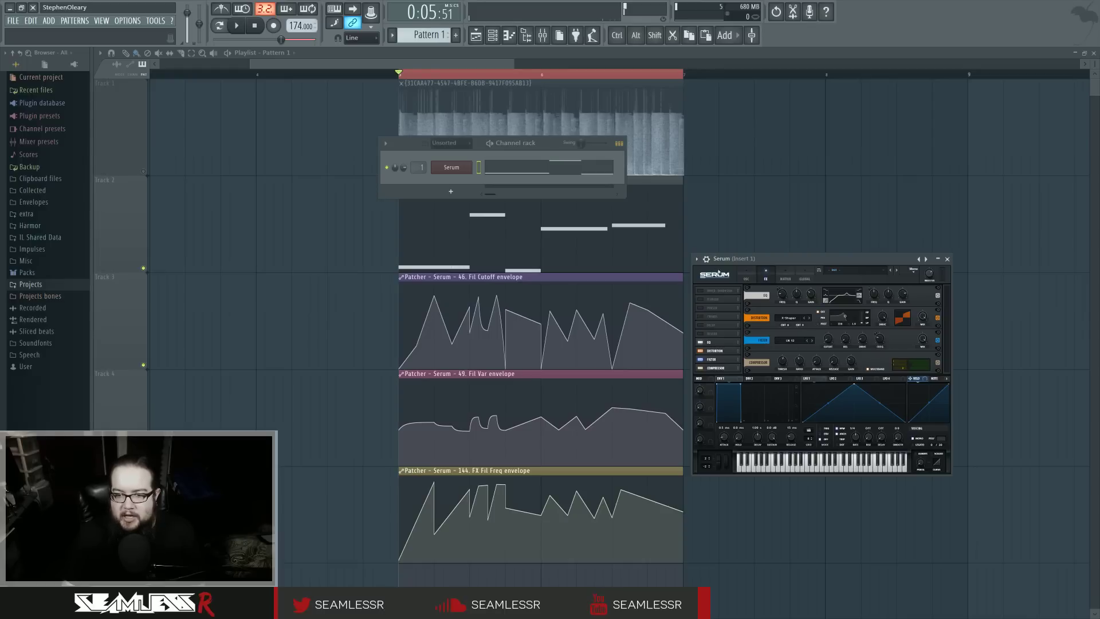
{"action": "left_click", "coordinate": [746, 279]}
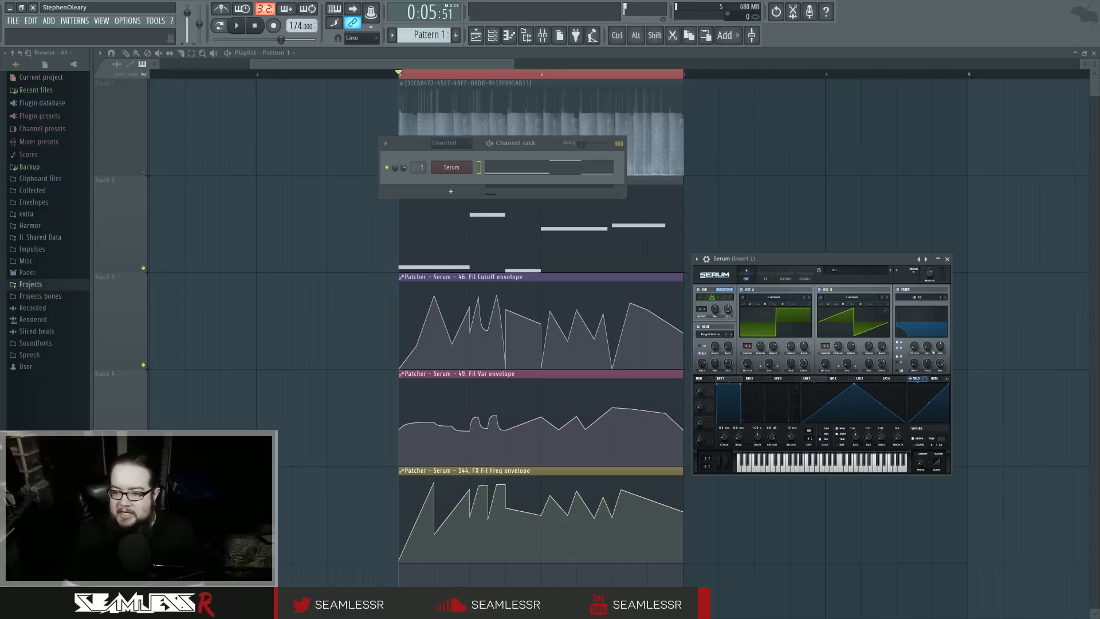
{"action": "left_click", "coordinate": [236, 25]}
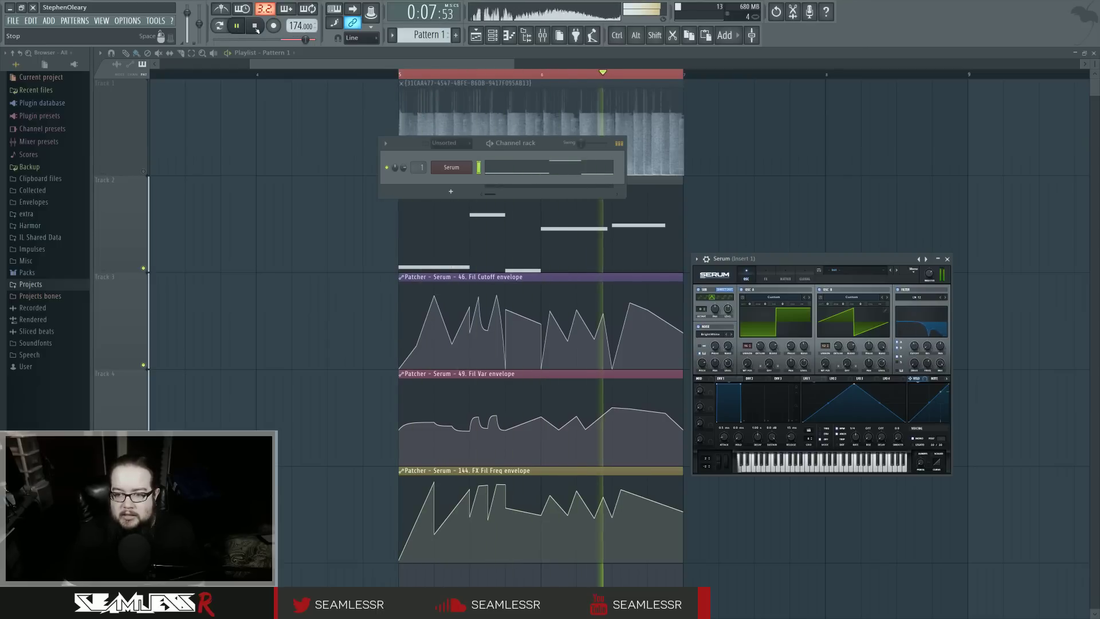
{"action": "left_click", "coordinate": [255, 25]}
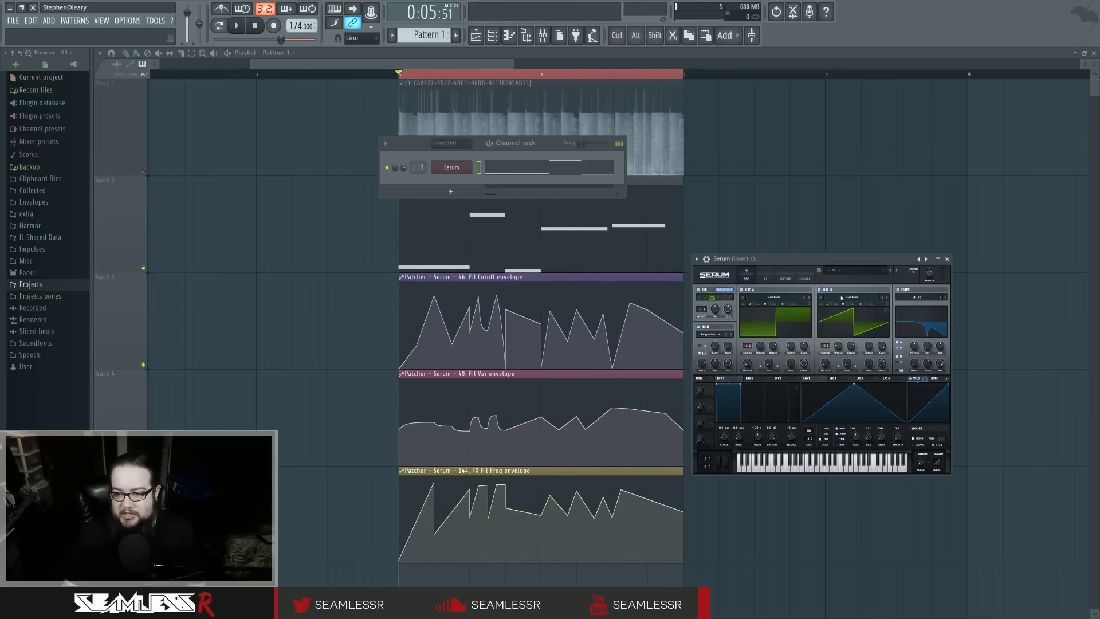
{"action": "left_click", "coordinate": [766, 278]}
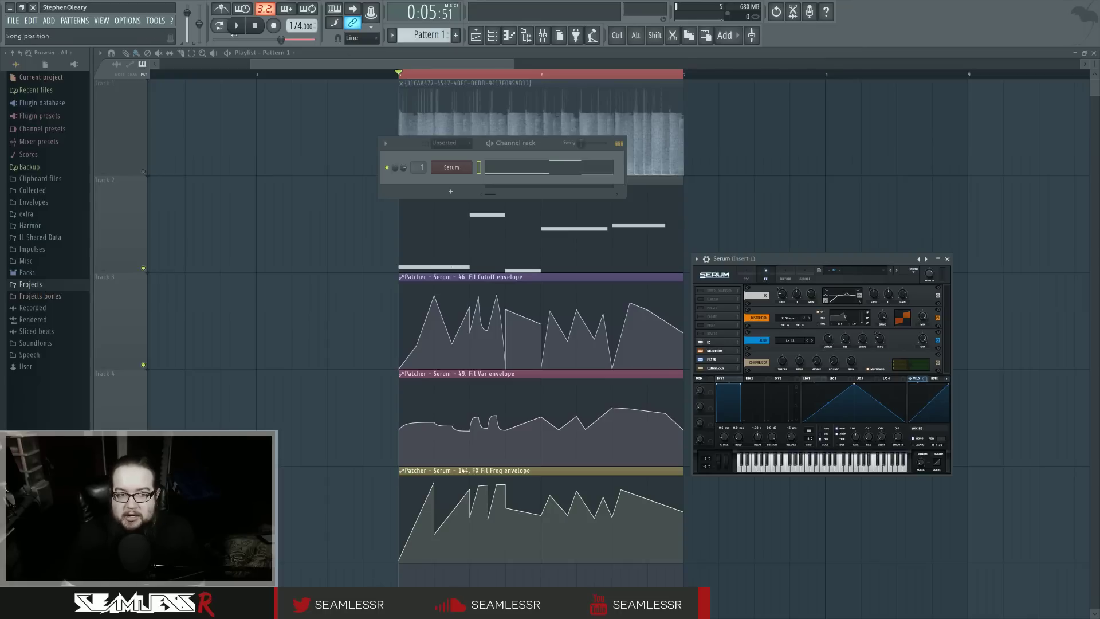
{"action": "left_click", "coordinate": [236, 25]}
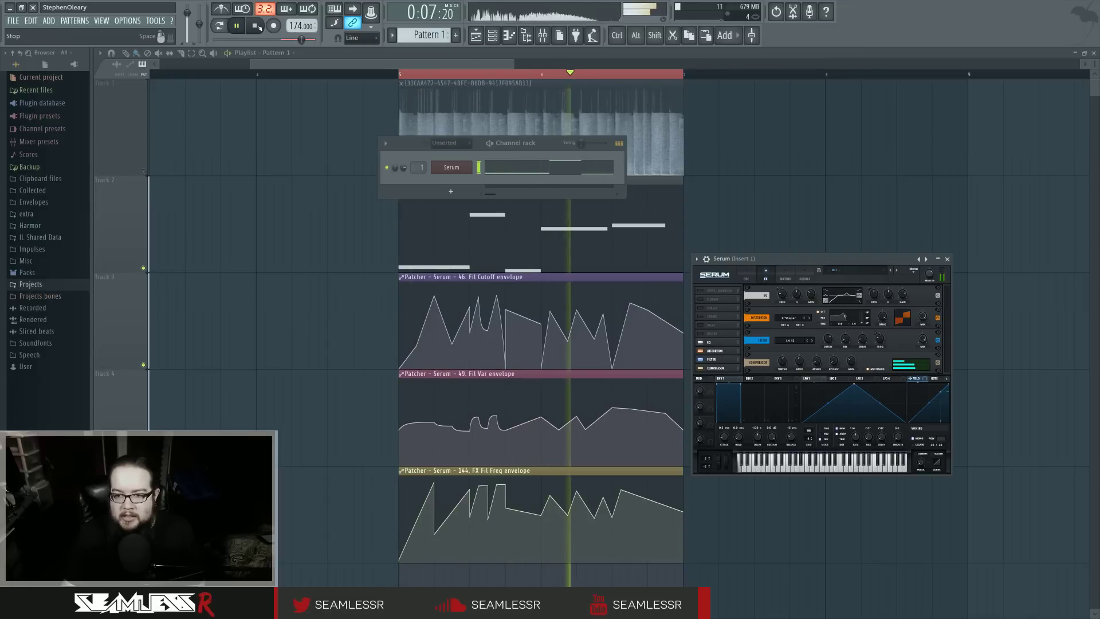
{"action": "left_click", "coordinate": [255, 25]}
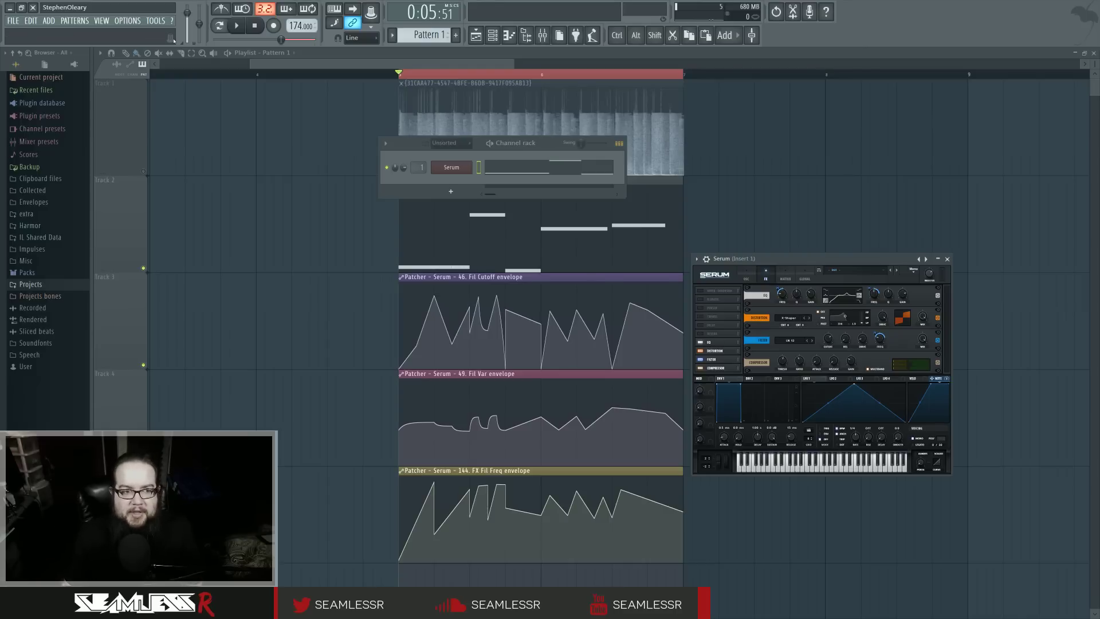
- Bring the playlist forward and play the full arrangement once
{"action": "left_click", "coordinate": [362, 189]}
{"action": "key", "text": "space"}
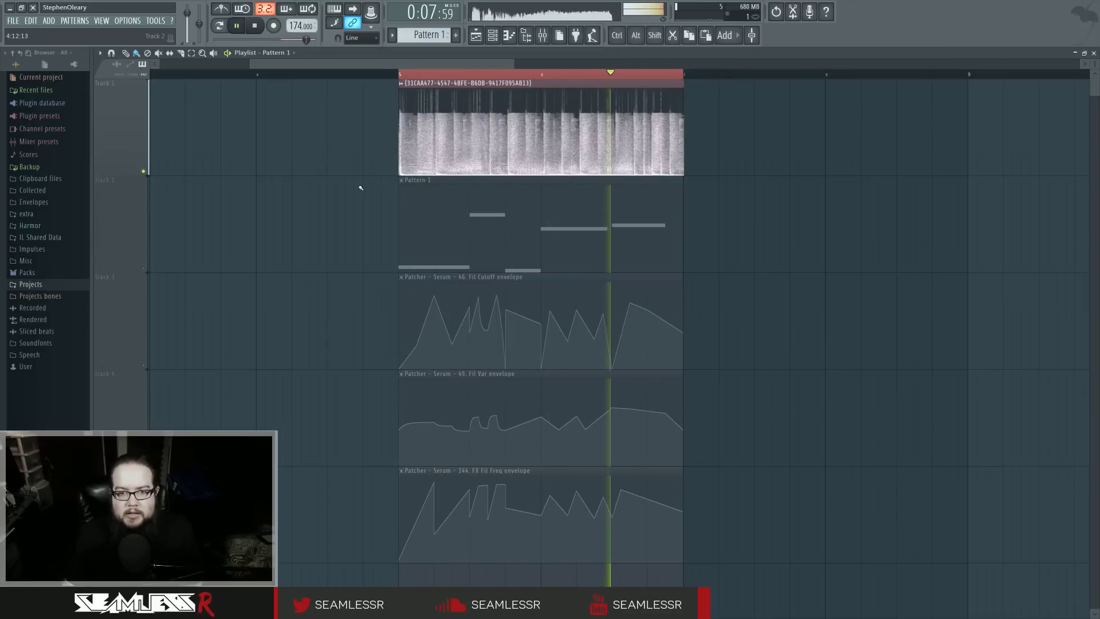
{"action": "key", "text": "space"}
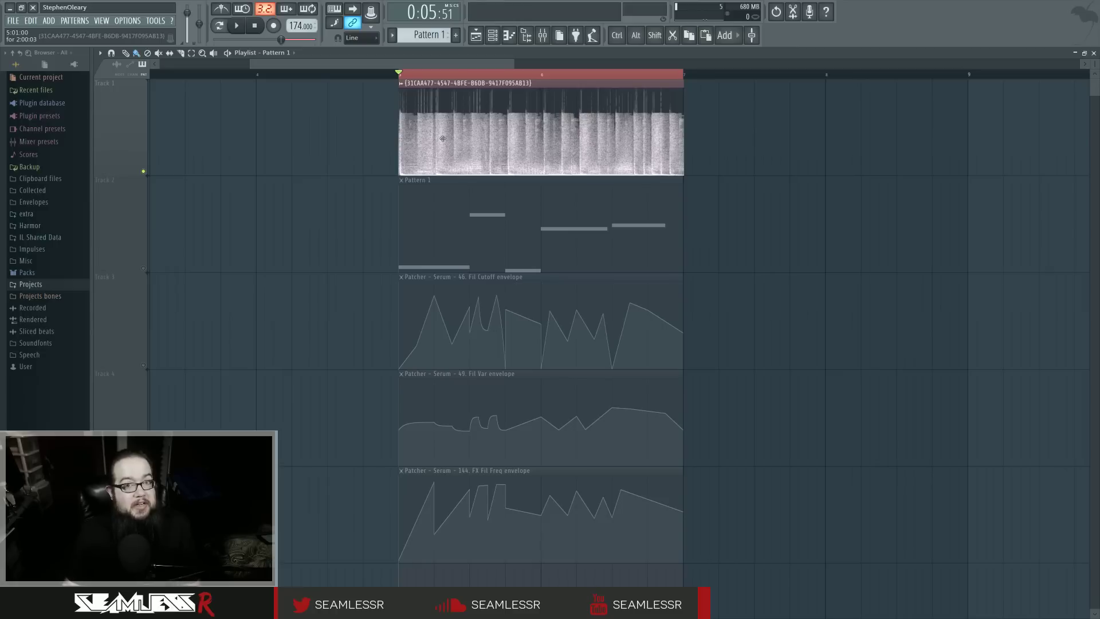
- Mute the reference audio on Track 1 and play the bass with its Fil Cutoff automation
{"action": "left_click", "coordinate": [143, 171]}
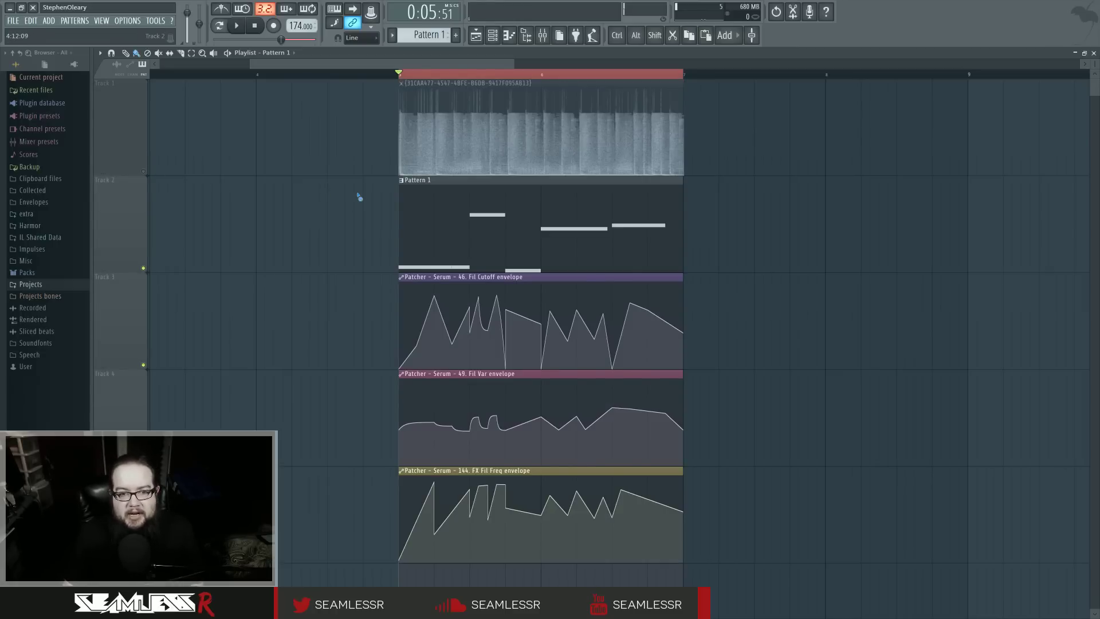
{"action": "left_click_drag", "start_coordinate": [360, 172], "coordinate": [747, 150]}
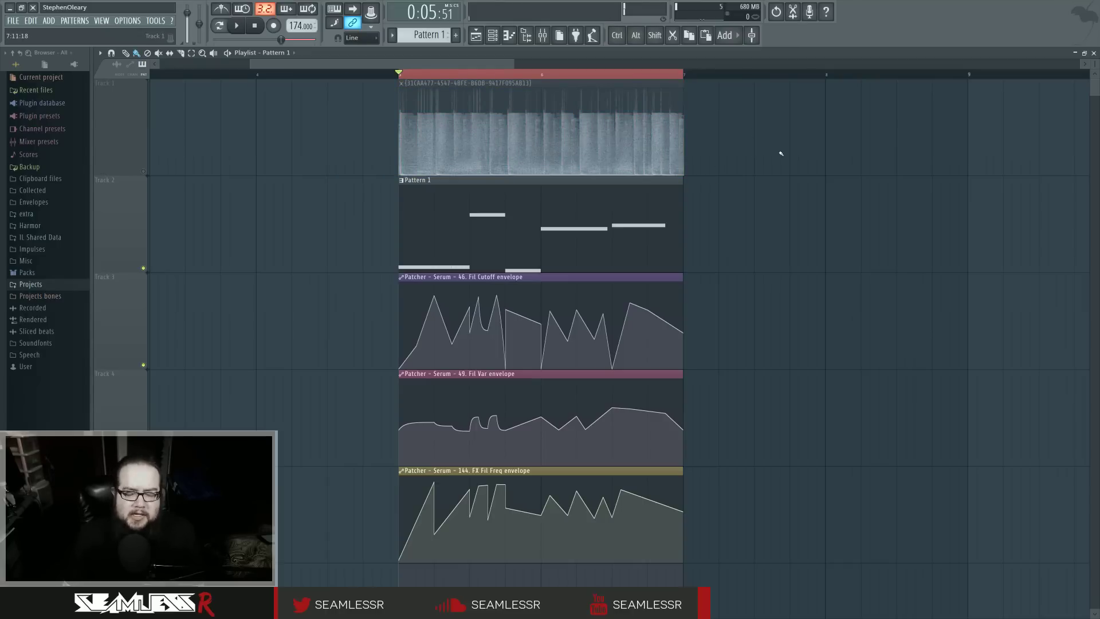
{"action": "key", "text": "space"}
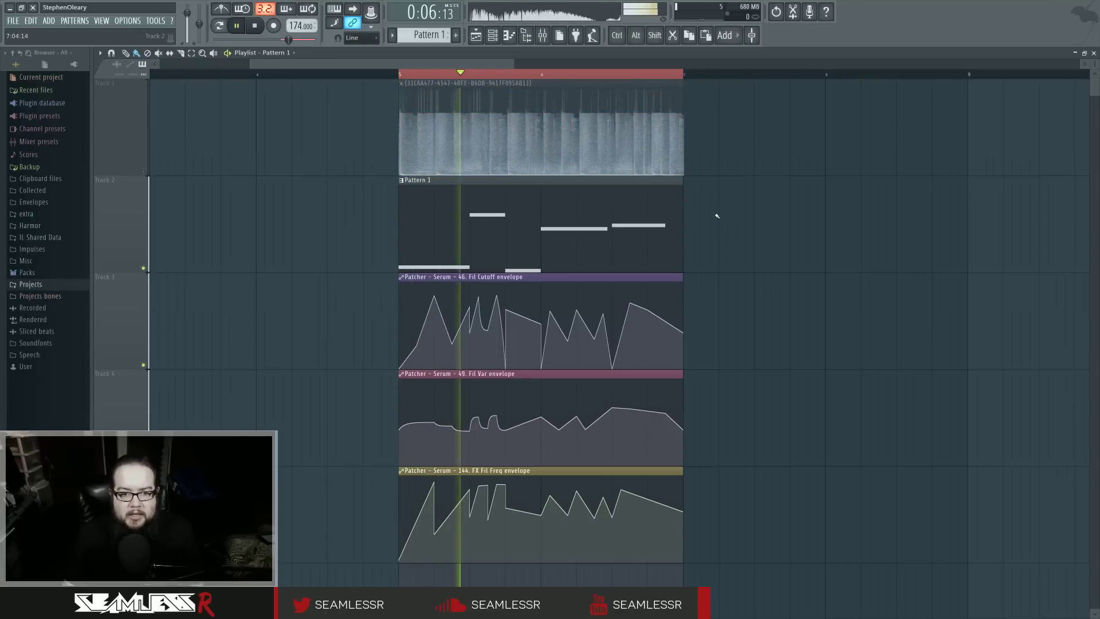
{"action": "left_click", "coordinate": [416, 338]}
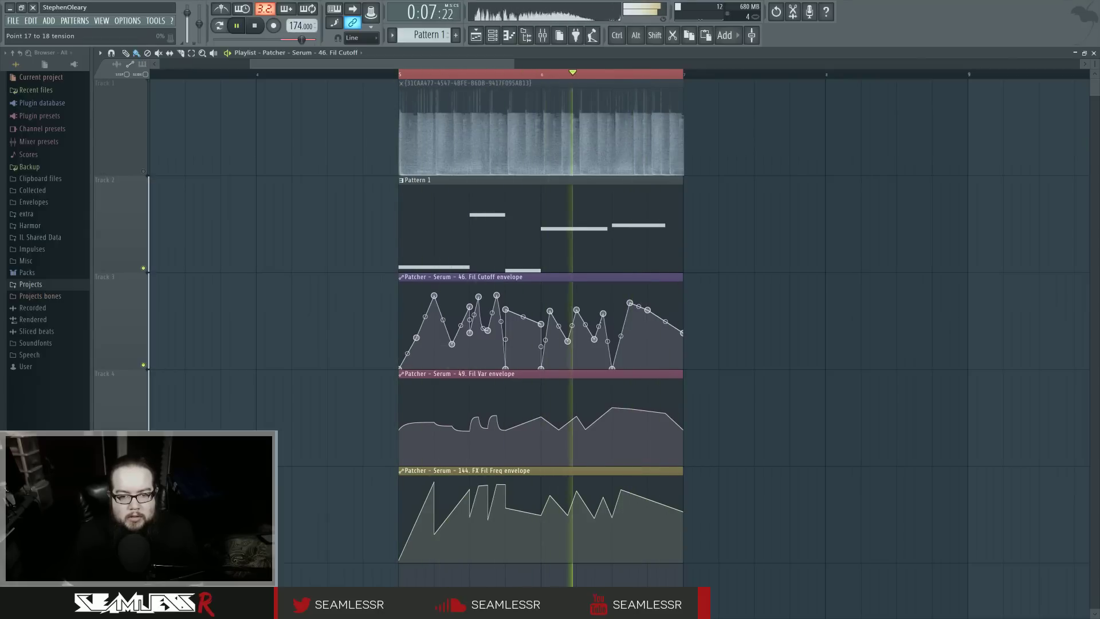
{"action": "key", "text": "space"}
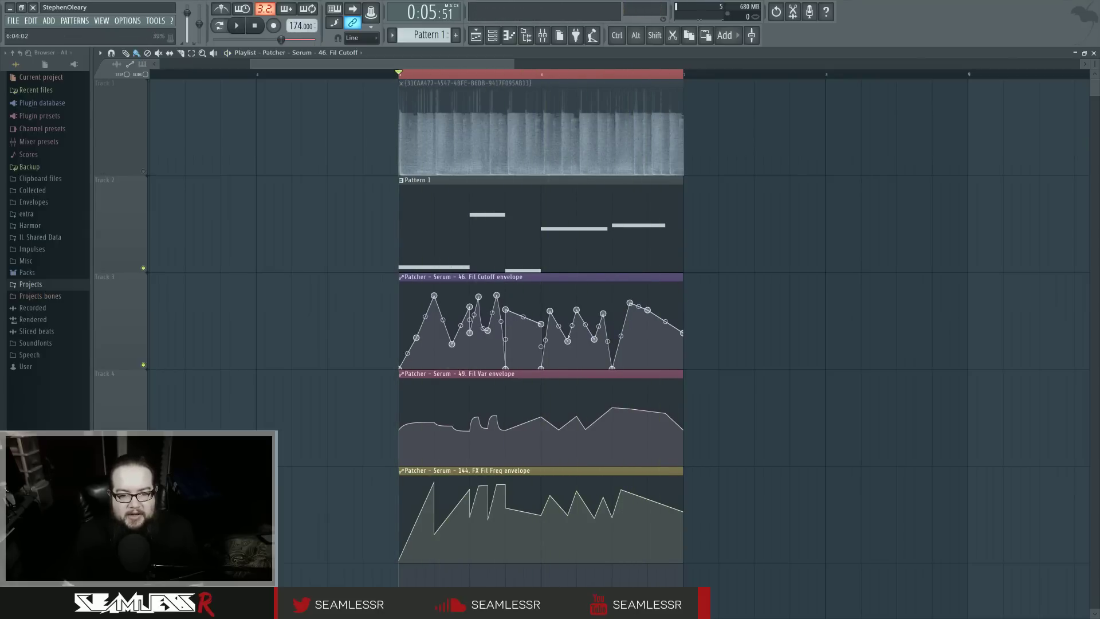
- Open the Serum plugin window from the channel rack and move it higher up
{"action": "left_click", "coordinate": [492, 34]}
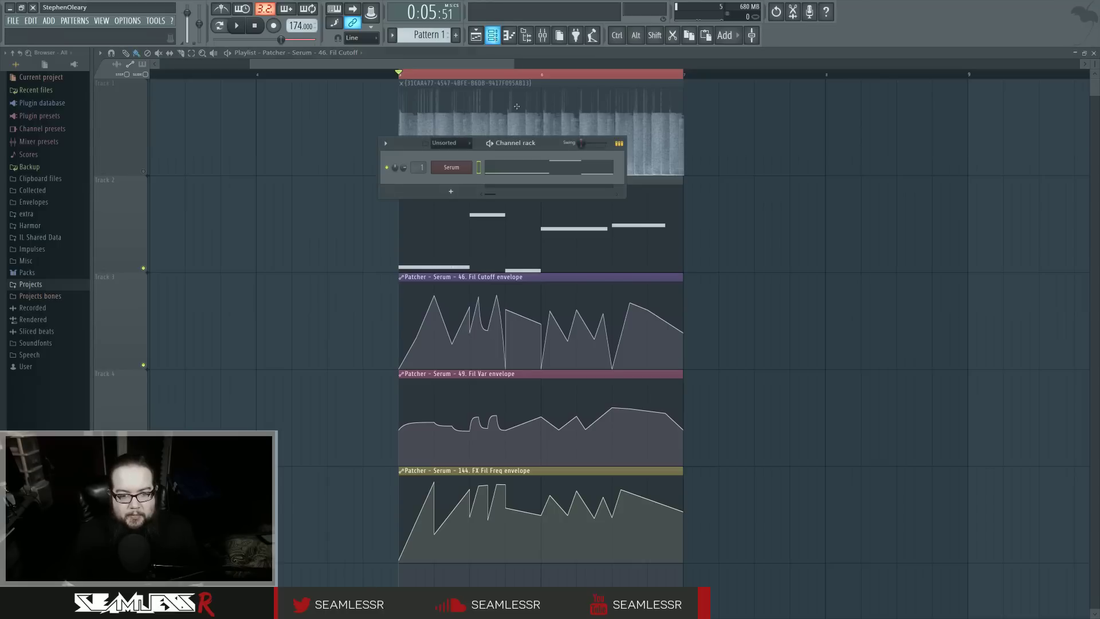
{"action": "left_click", "coordinate": [452, 167]}
{"action": "left_click_drag", "start_coordinate": [781, 257], "coordinate": [779, 250]}
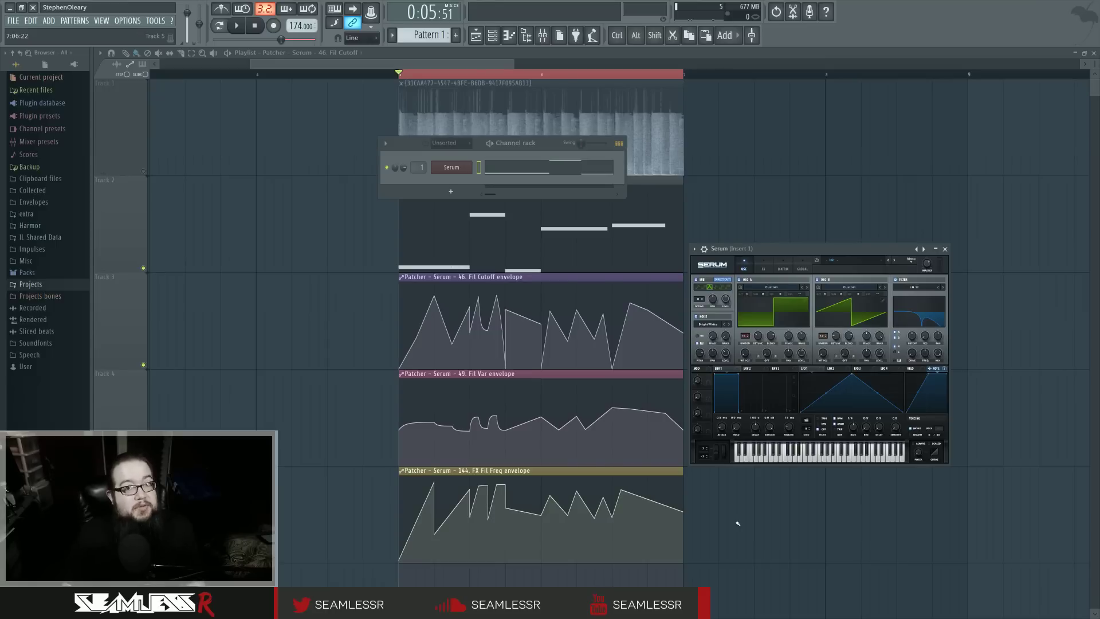
- Switch Serum to its FX page, play briefly, and move the channel rack left off the clips
{"action": "left_click", "coordinate": [765, 269]}
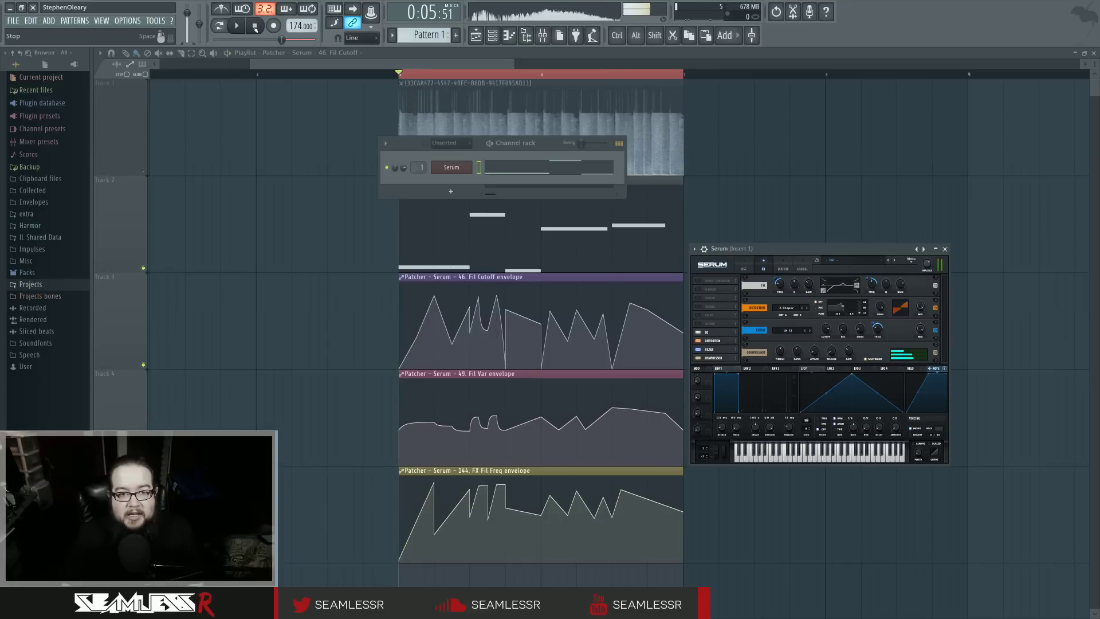
{"action": "key", "text": "space"}
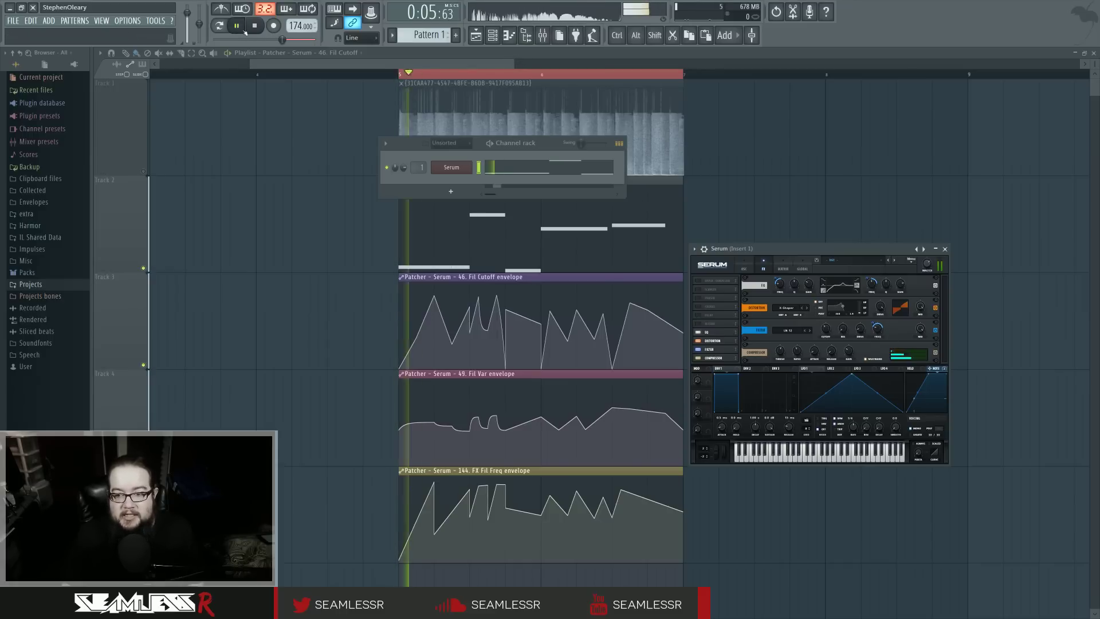
{"action": "left_click", "coordinate": [253, 27]}
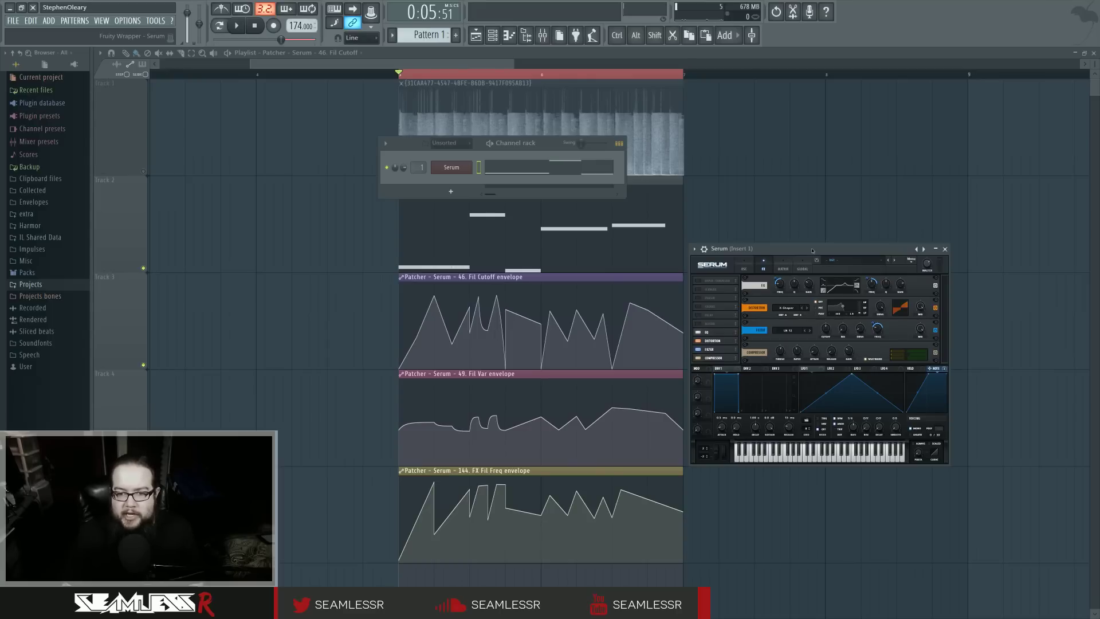
{"action": "left_click_drag", "start_coordinate": [812, 250], "coordinate": [820, 254]}
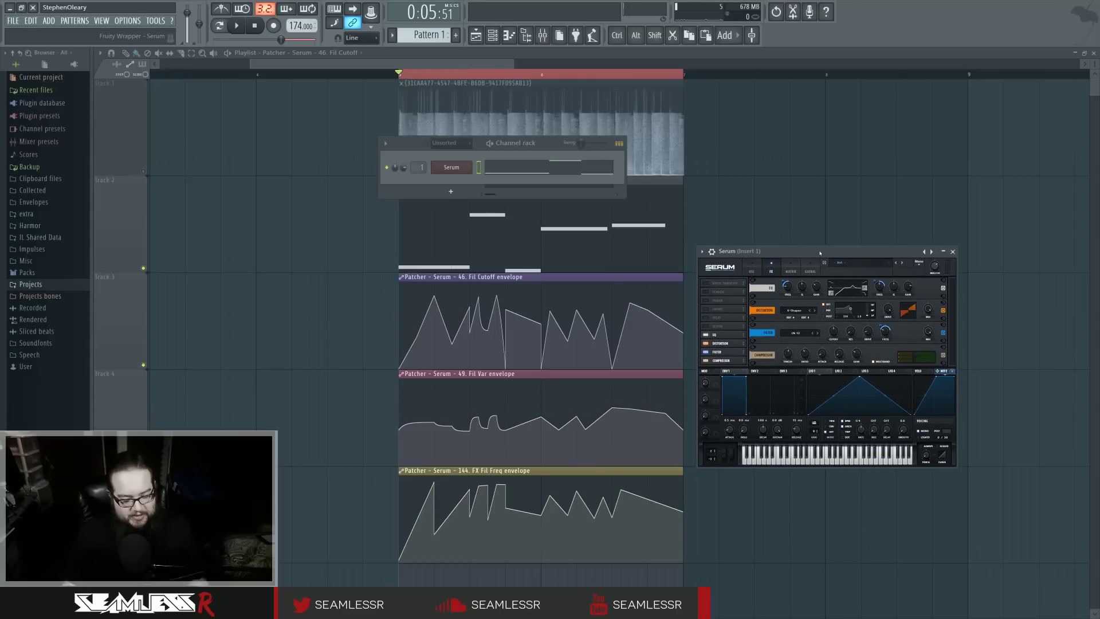
{"action": "left_click_drag", "start_coordinate": [542, 150], "coordinate": [314, 154]}
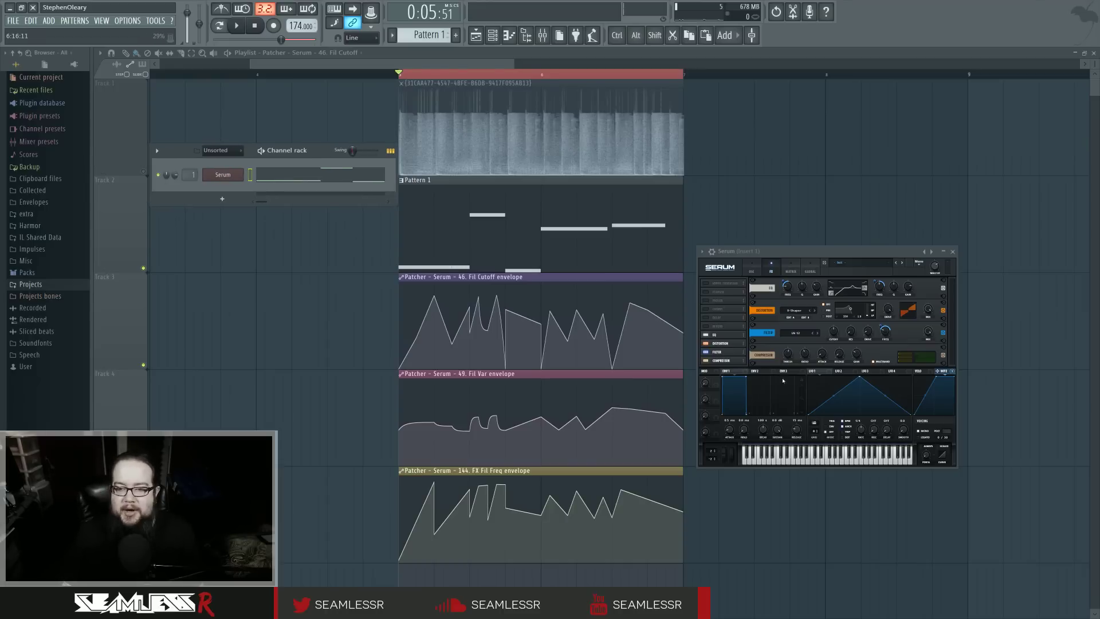
- Switch Serum back to the OSC page and play the loop twice to listen
{"action": "left_click", "coordinate": [752, 270]}
{"action": "left_click_drag", "start_coordinate": [784, 254], "coordinate": [780, 252]}
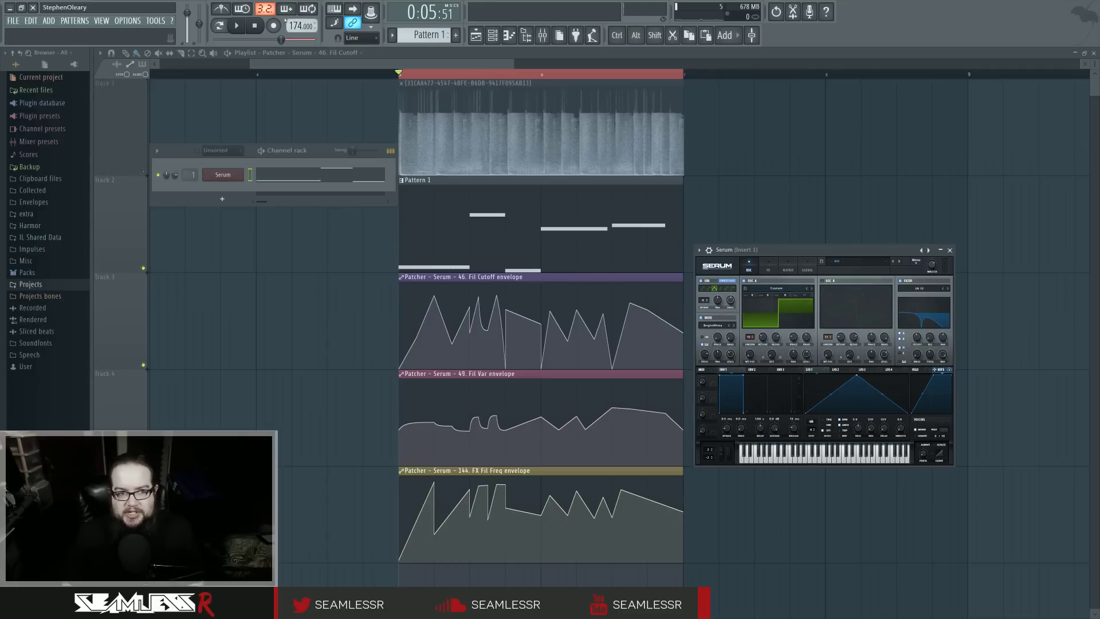
{"action": "left_click", "coordinate": [236, 25]}
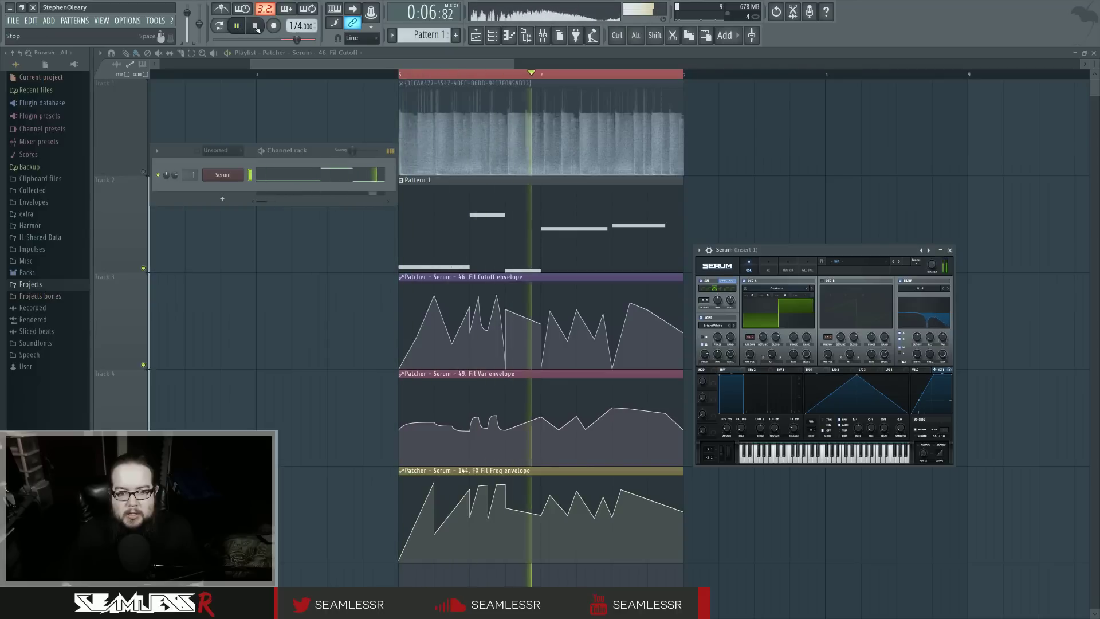
{"action": "left_click", "coordinate": [255, 26]}
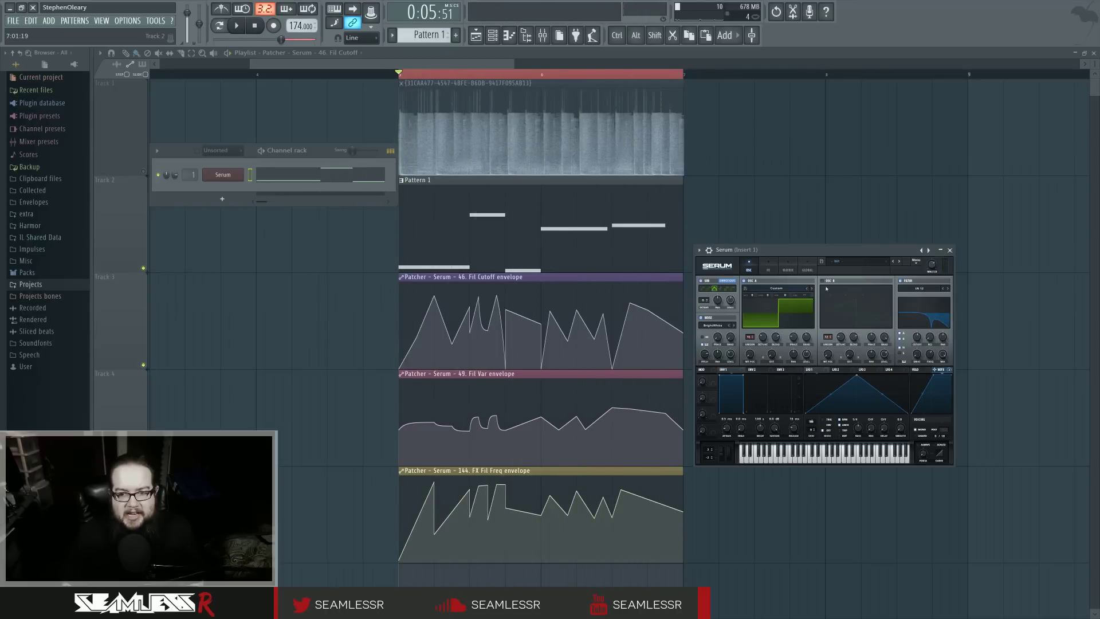
{"action": "left_click", "coordinate": [247, 31]}
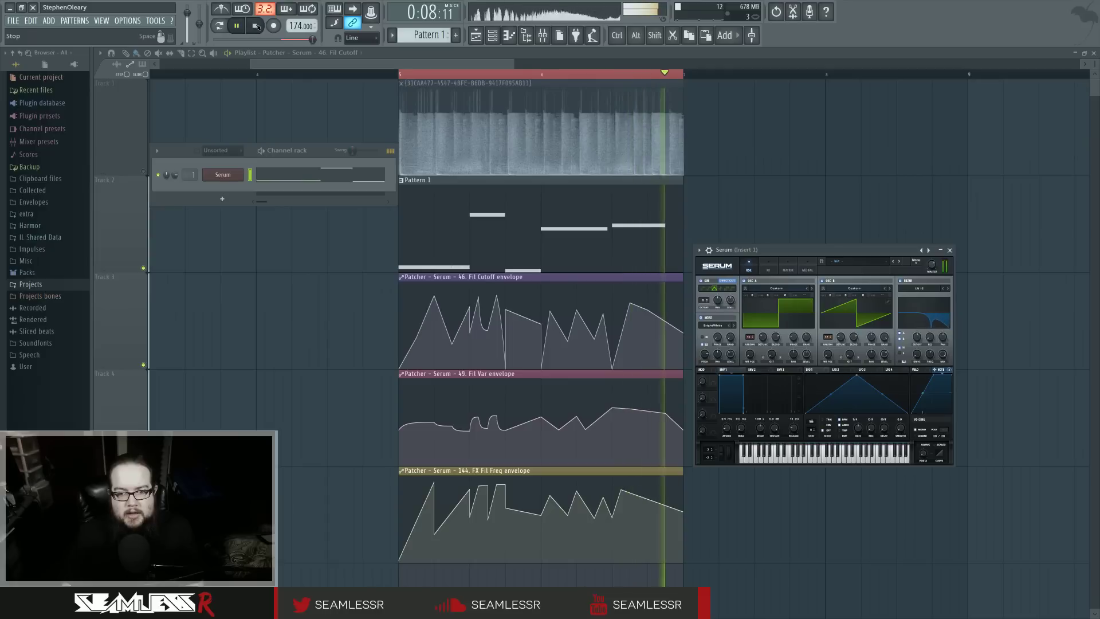
{"action": "left_click", "coordinate": [256, 26]}
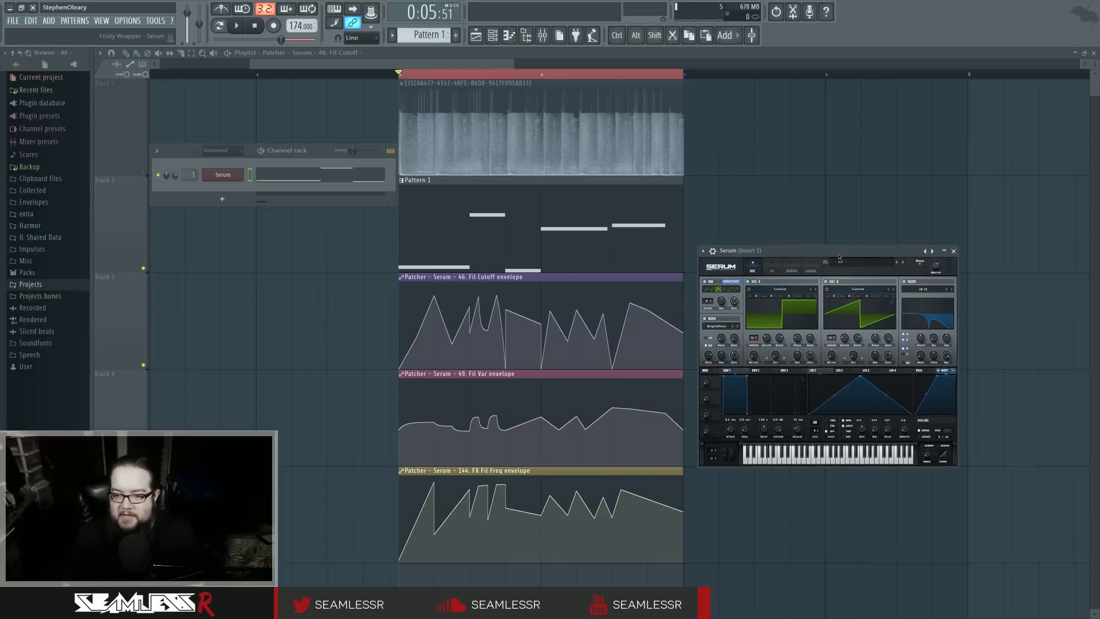
- Raise Serum's filter resonance to about 30% and play the loop back twice
{"action": "left_click_drag", "start_coordinate": [827, 249], "coordinate": [828, 254]}
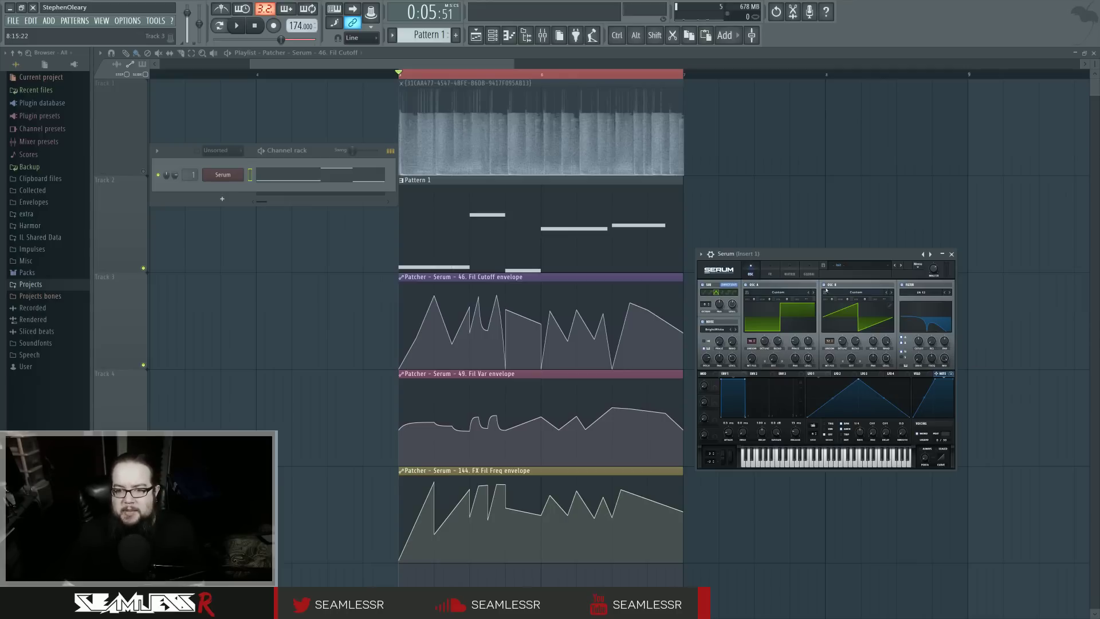
{"action": "left_click", "coordinate": [768, 269]}
{"action": "left_click", "coordinate": [750, 270]}
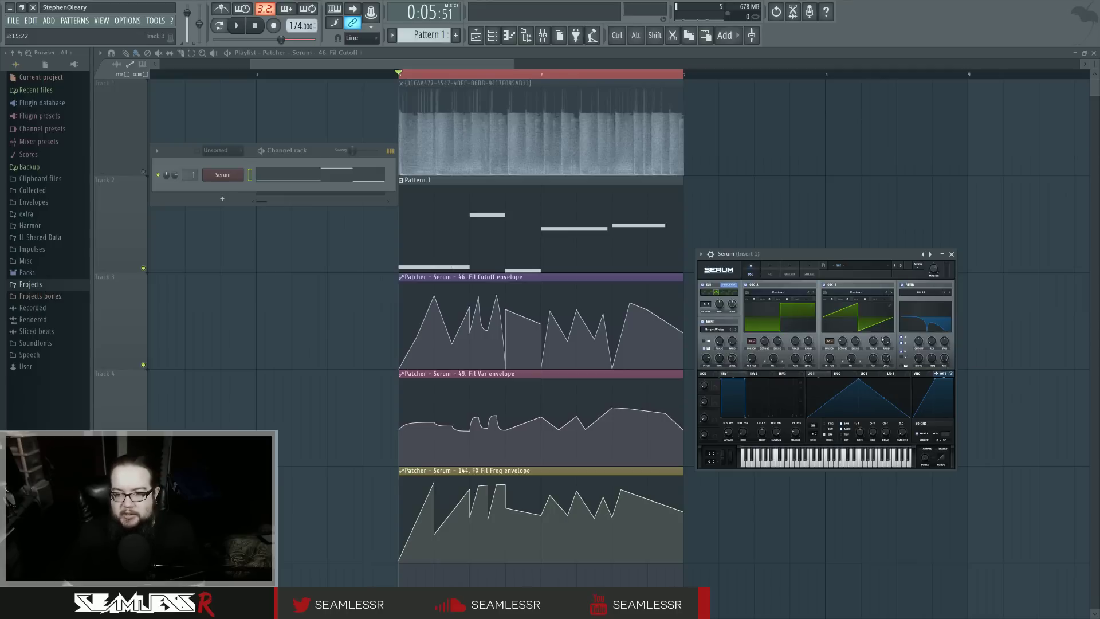
{"action": "left_click_drag", "start_coordinate": [934, 344], "coordinate": [934, 323]}
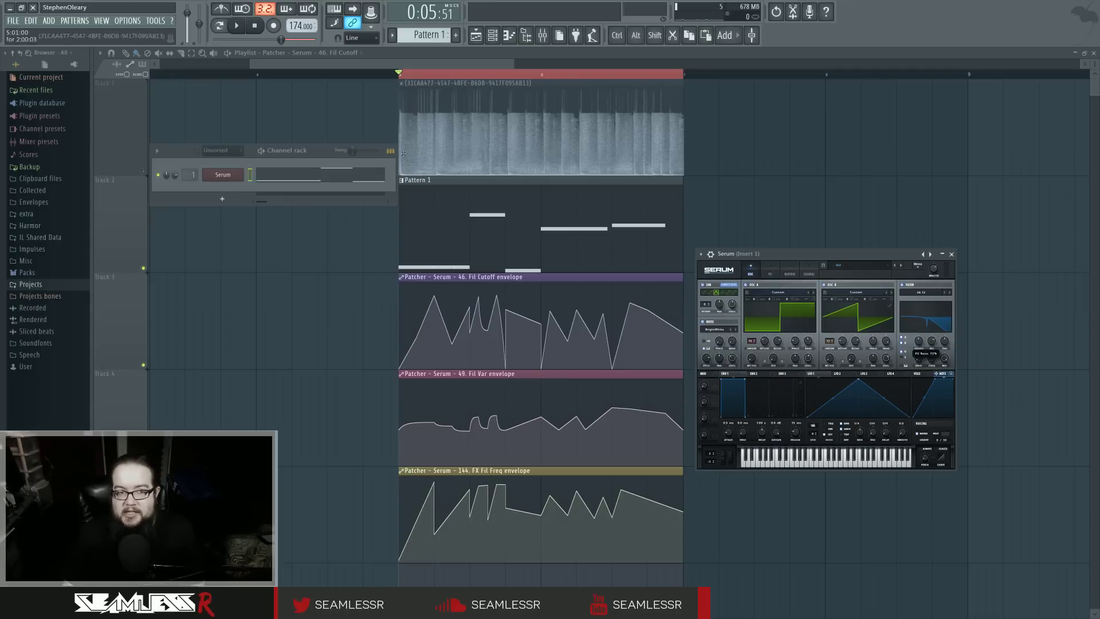
{"action": "key", "text": "space"}
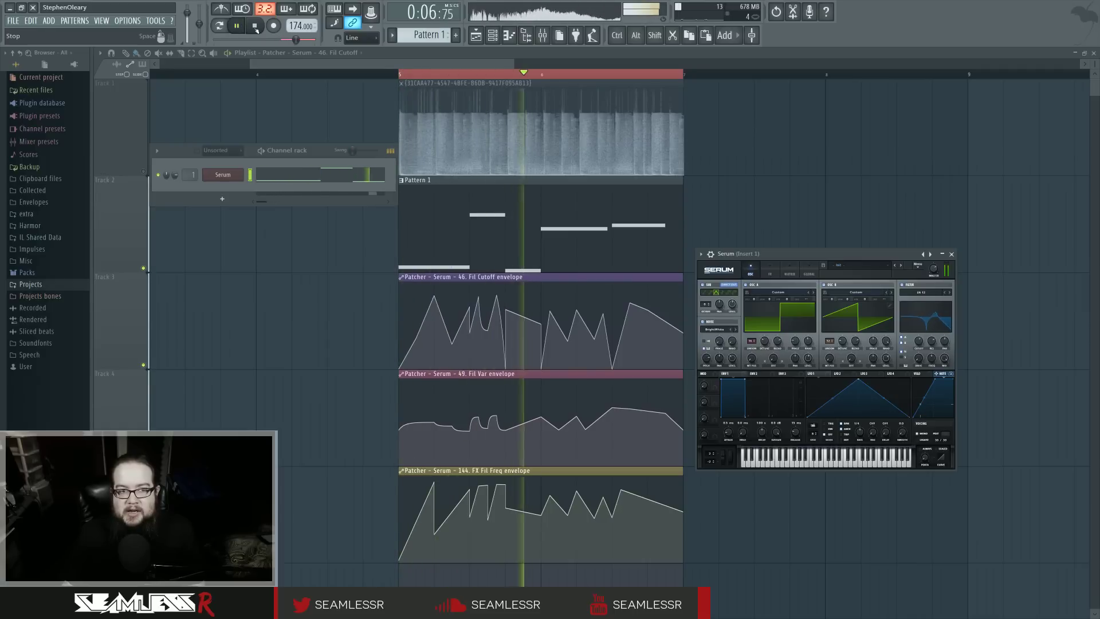
{"action": "left_click", "coordinate": [255, 26]}
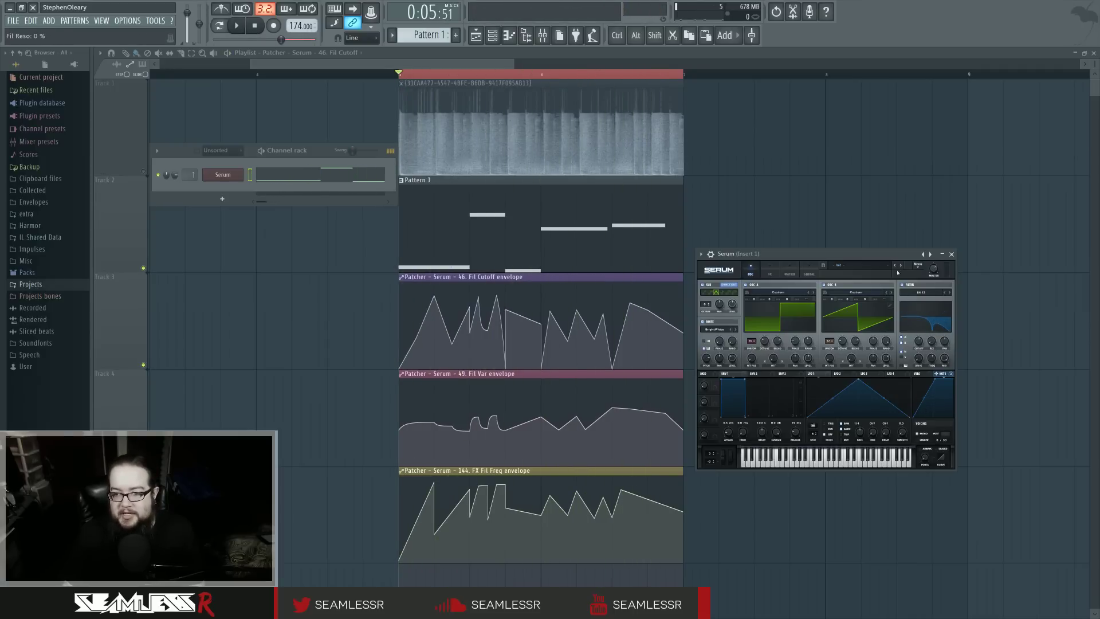
{"action": "left_click", "coordinate": [236, 26]}
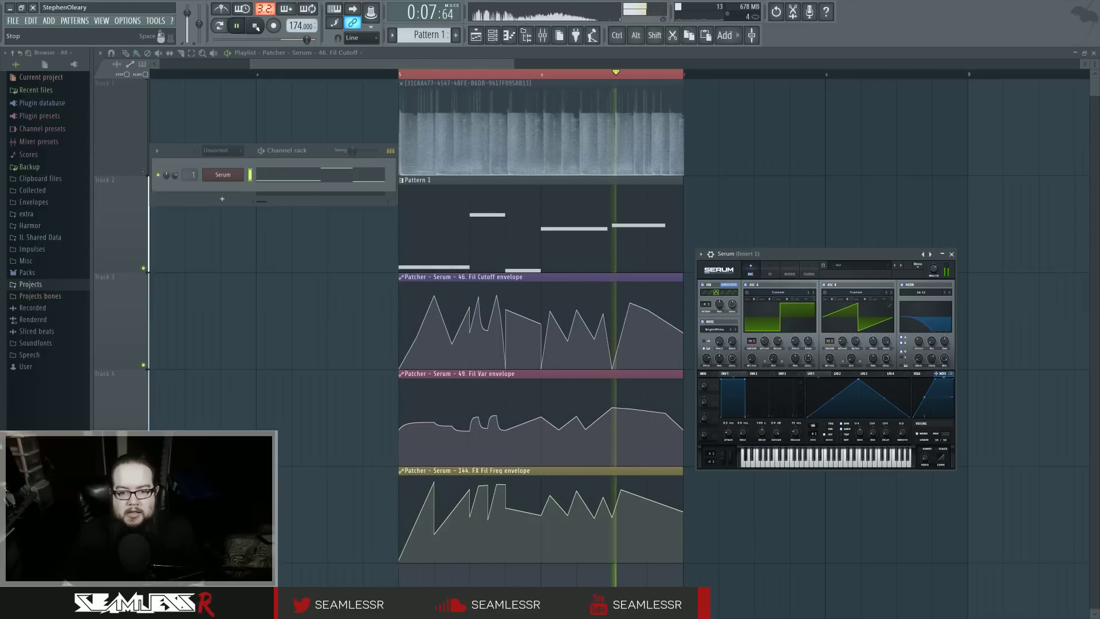
{"action": "left_click", "coordinate": [255, 26]}
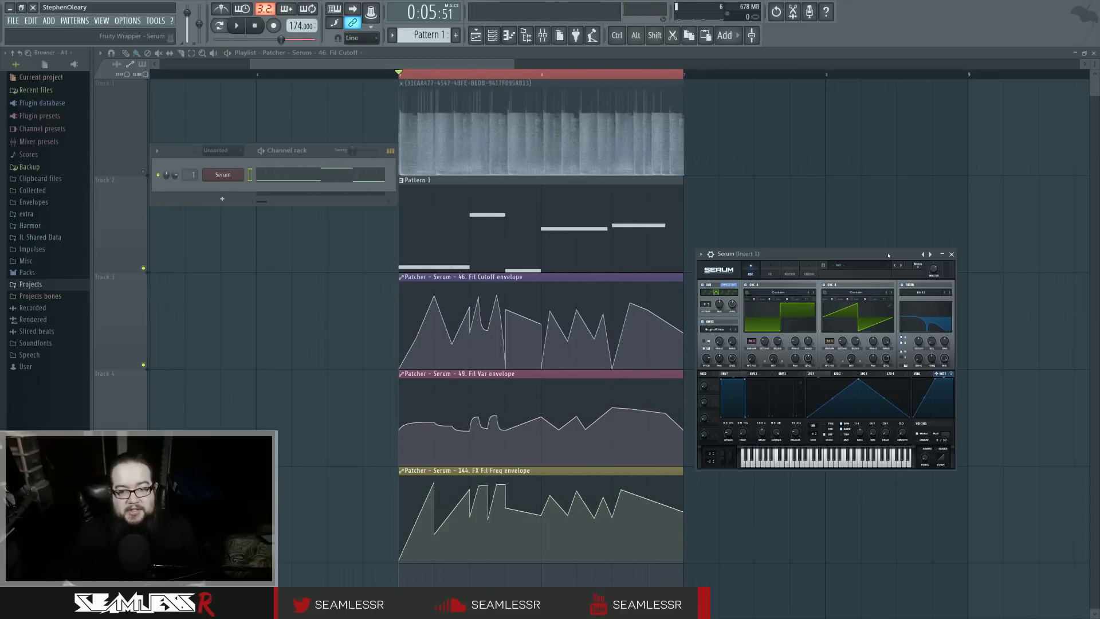
- Set the FX EQ high-band frequency to 579 Hz and check the X-Shaper B curve
{"action": "left_click", "coordinate": [770, 271]}
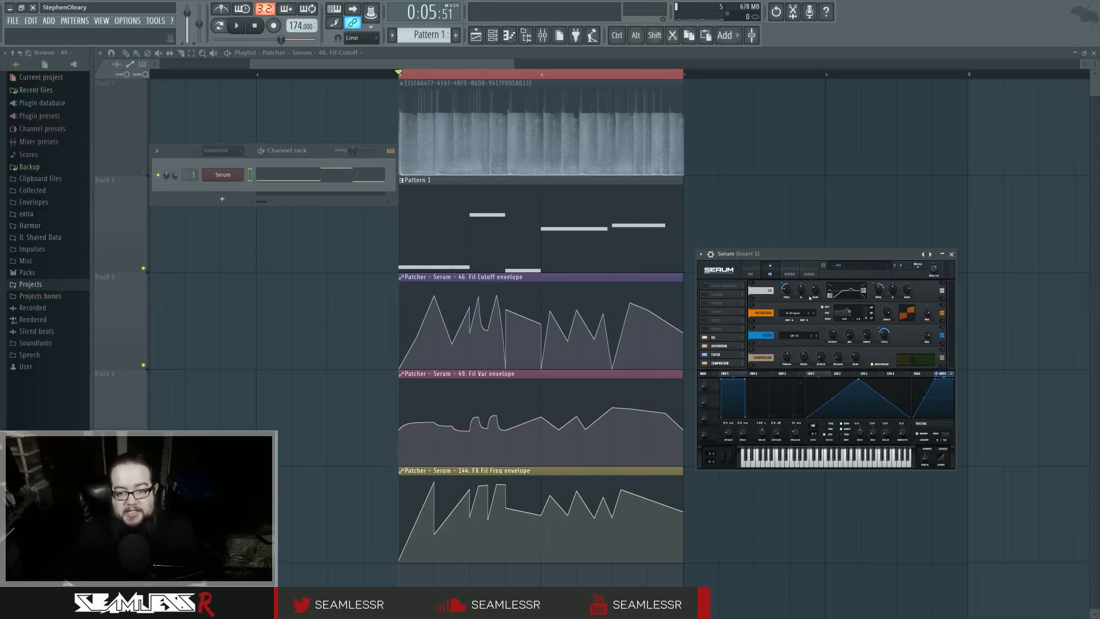
{"action": "left_click", "coordinate": [755, 269]}
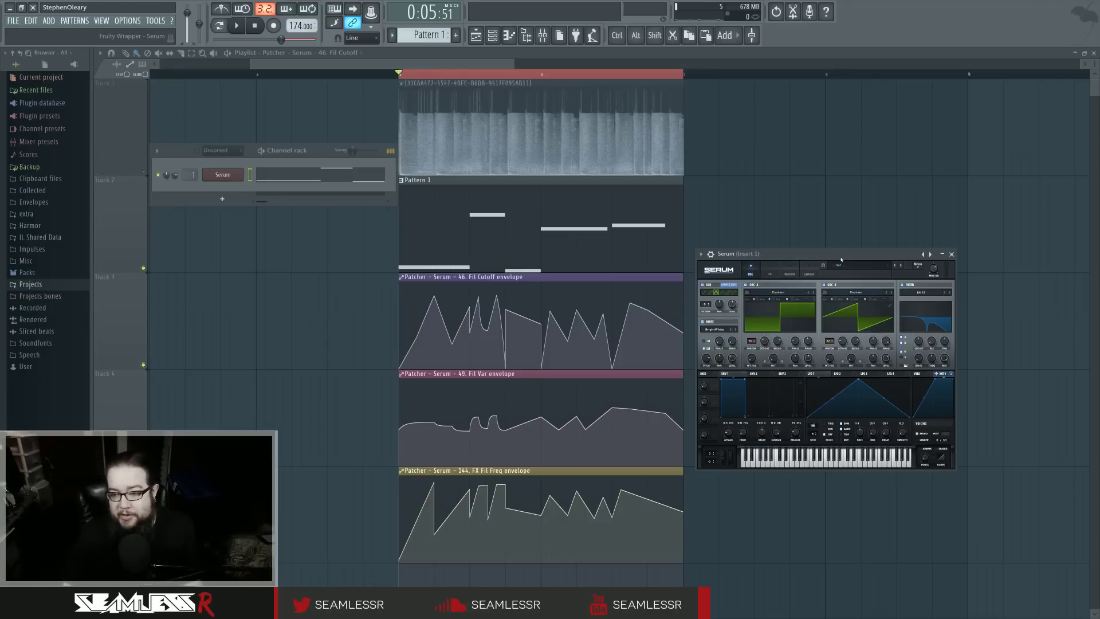
{"action": "left_click", "coordinate": [771, 272]}
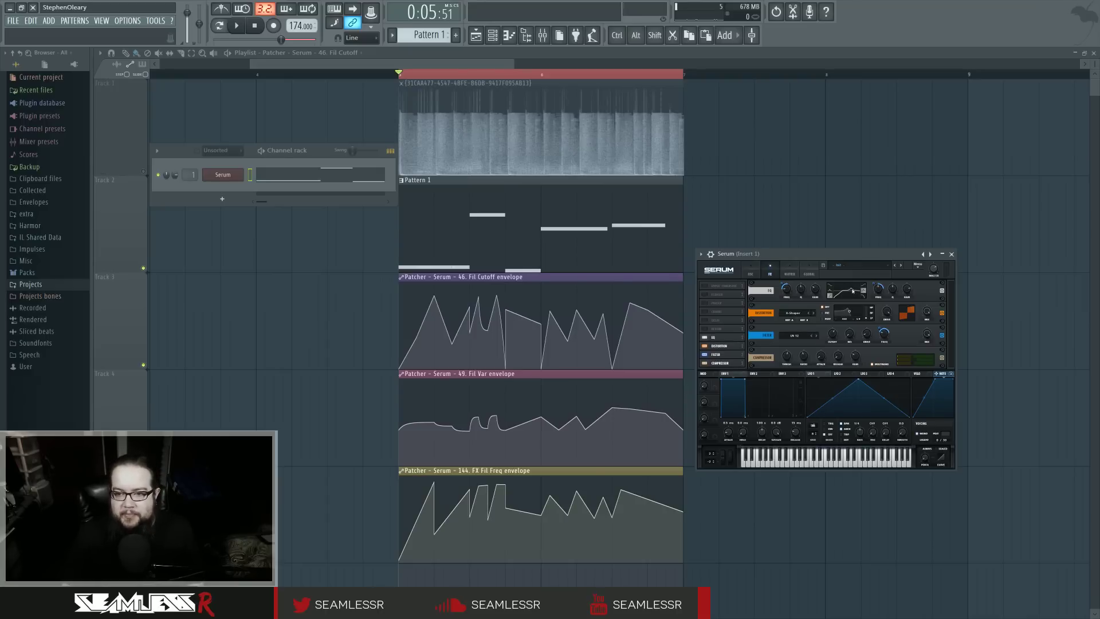
{"action": "left_click", "coordinate": [880, 292]}
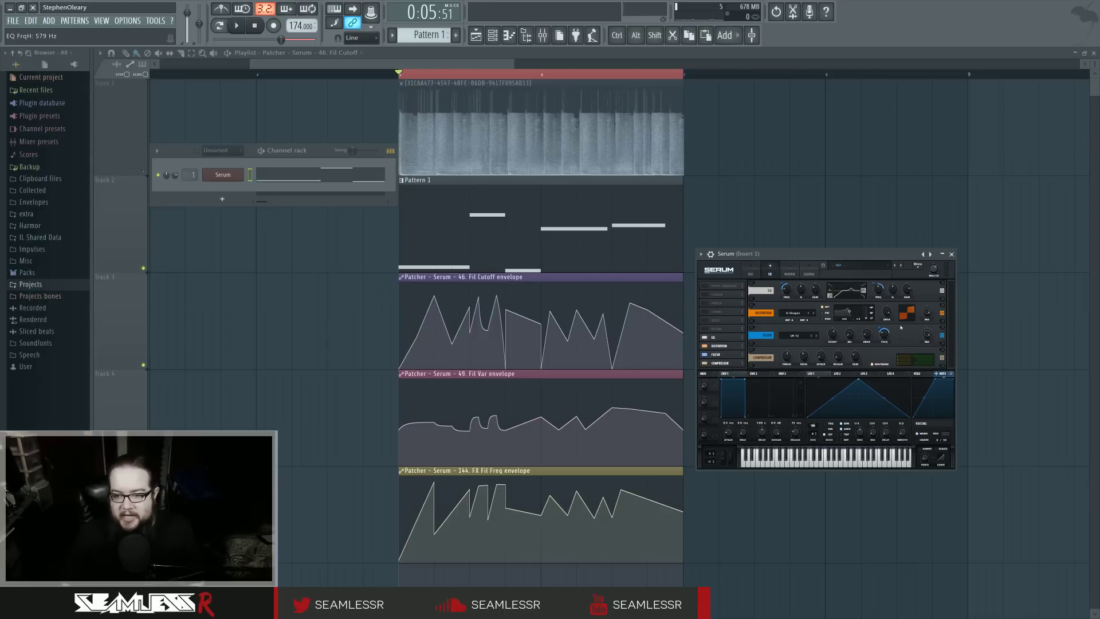
{"action": "left_click", "coordinate": [806, 320]}
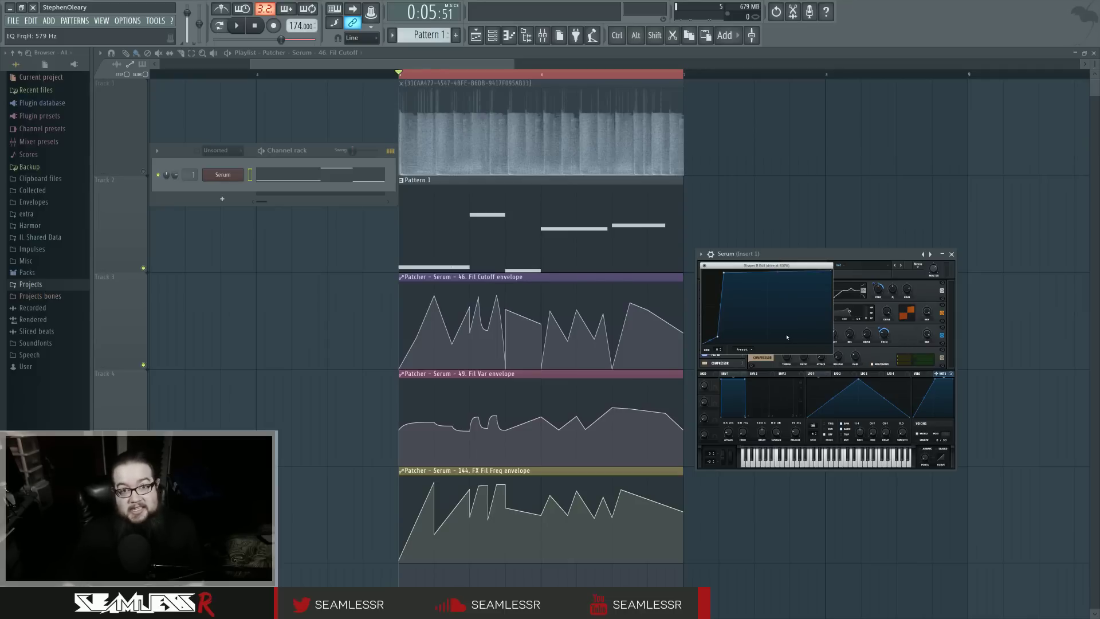
{"action": "left_click", "coordinate": [704, 265]}
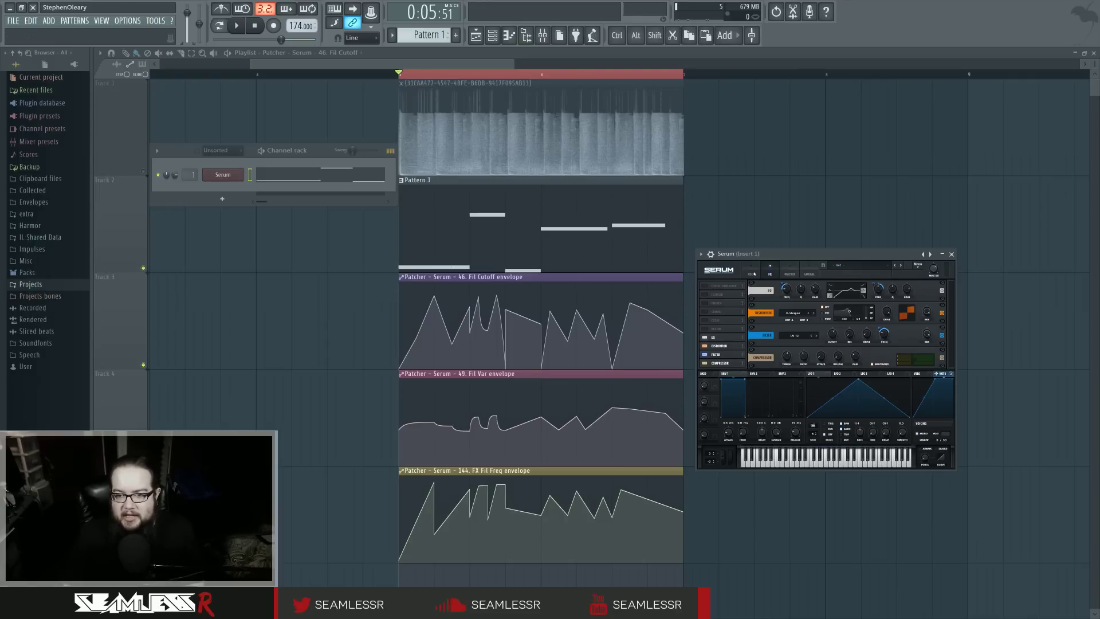
{"action": "left_click", "coordinate": [750, 270]}
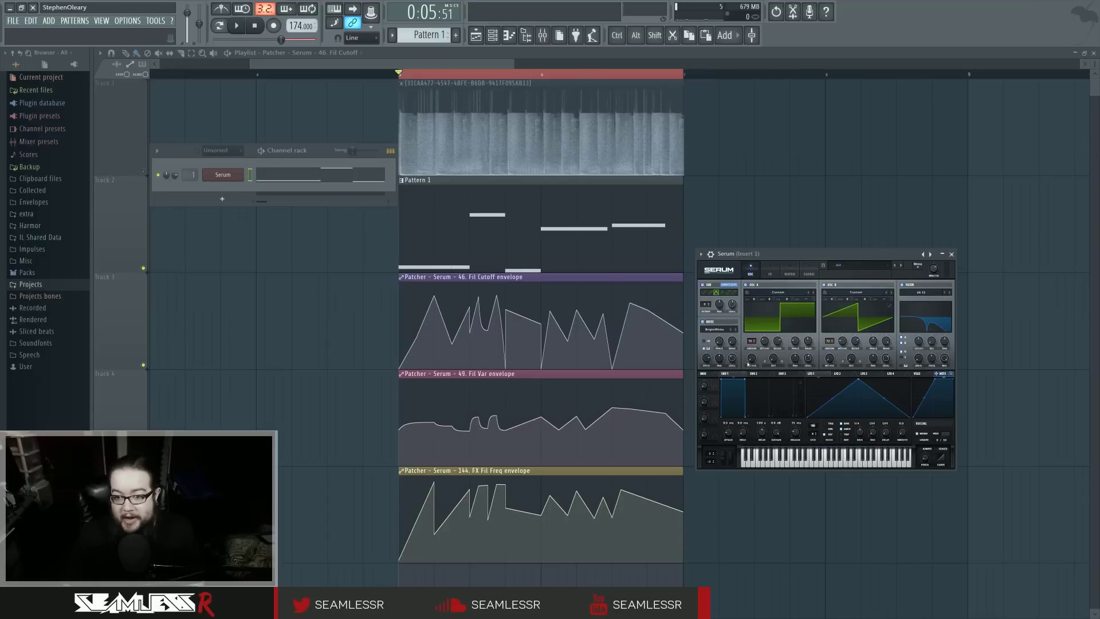
- Show Serum's FX rack and audition the bass loop as it currently sounds
{"action": "left_click", "coordinate": [770, 273]}
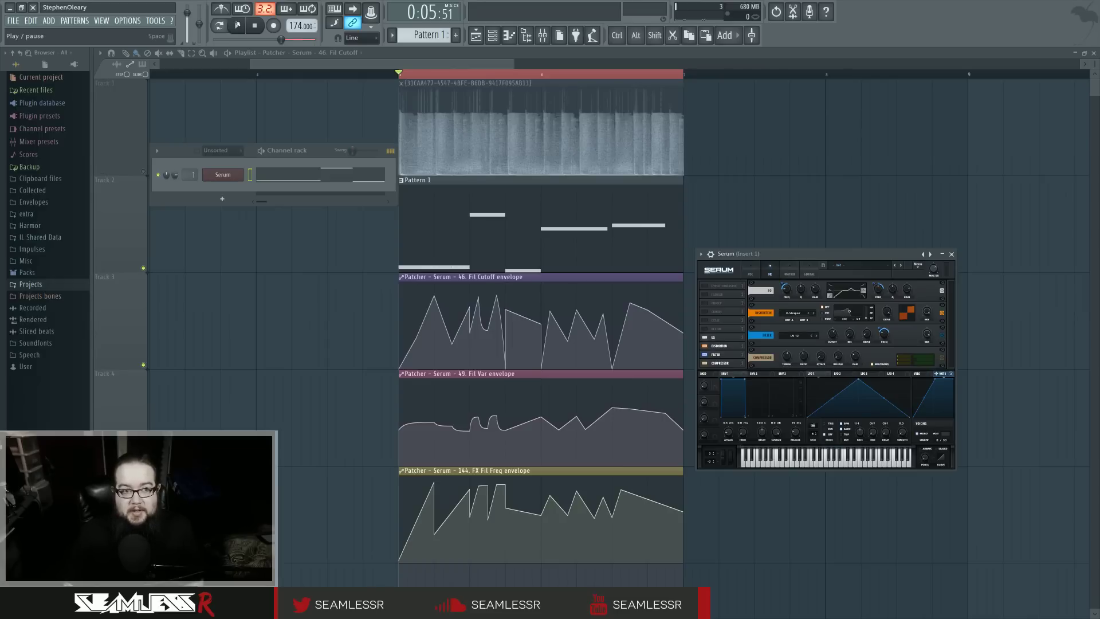
{"action": "left_click", "coordinate": [236, 25]}
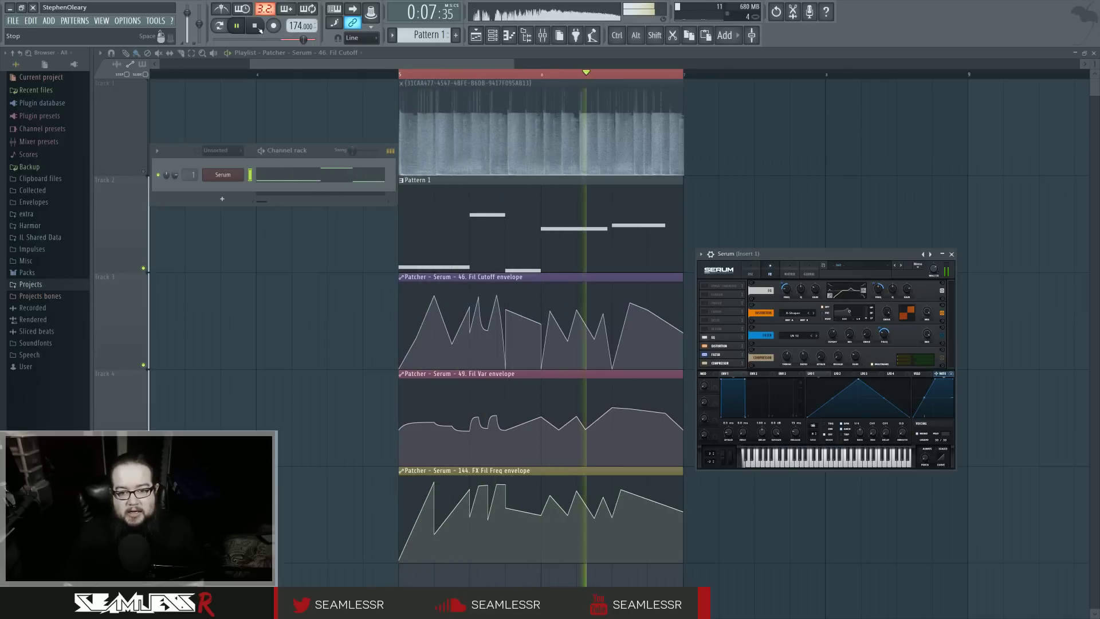
{"action": "left_click", "coordinate": [255, 26]}
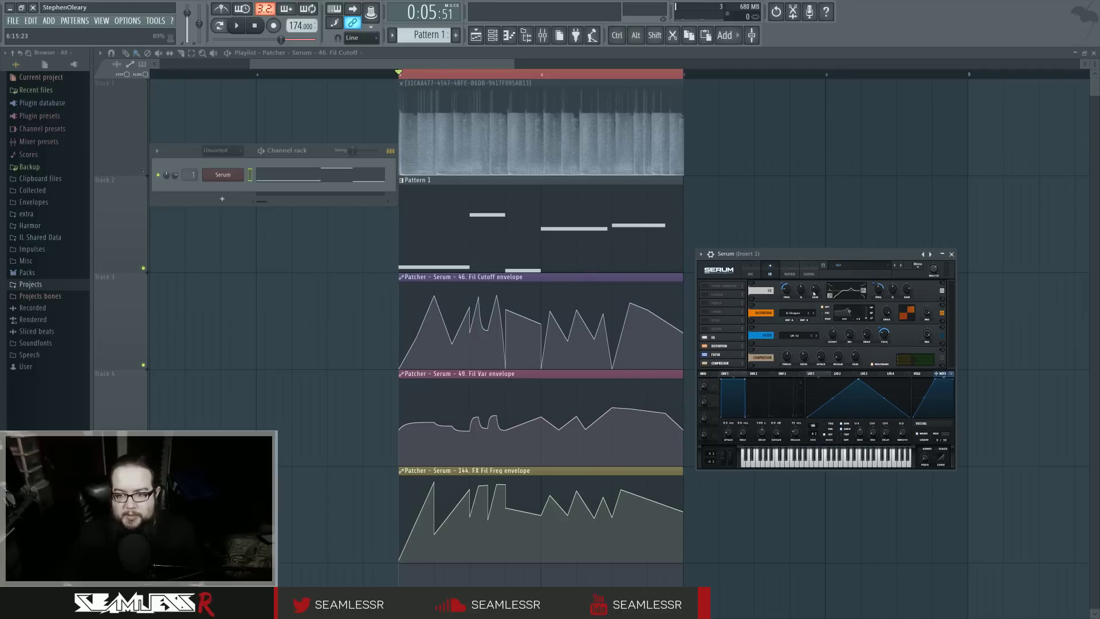
- Enable the toggle at the right of the Filter FX row, replay the loop twice, then return to OSC
{"action": "left_click", "coordinate": [942, 335]}
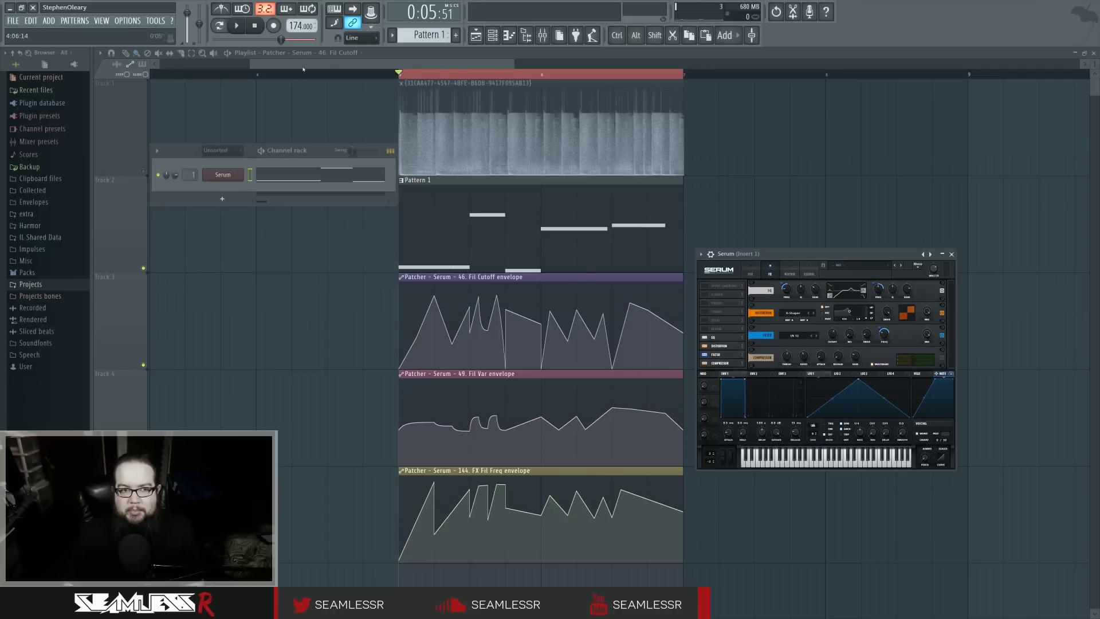
{"action": "left_click", "coordinate": [237, 26]}
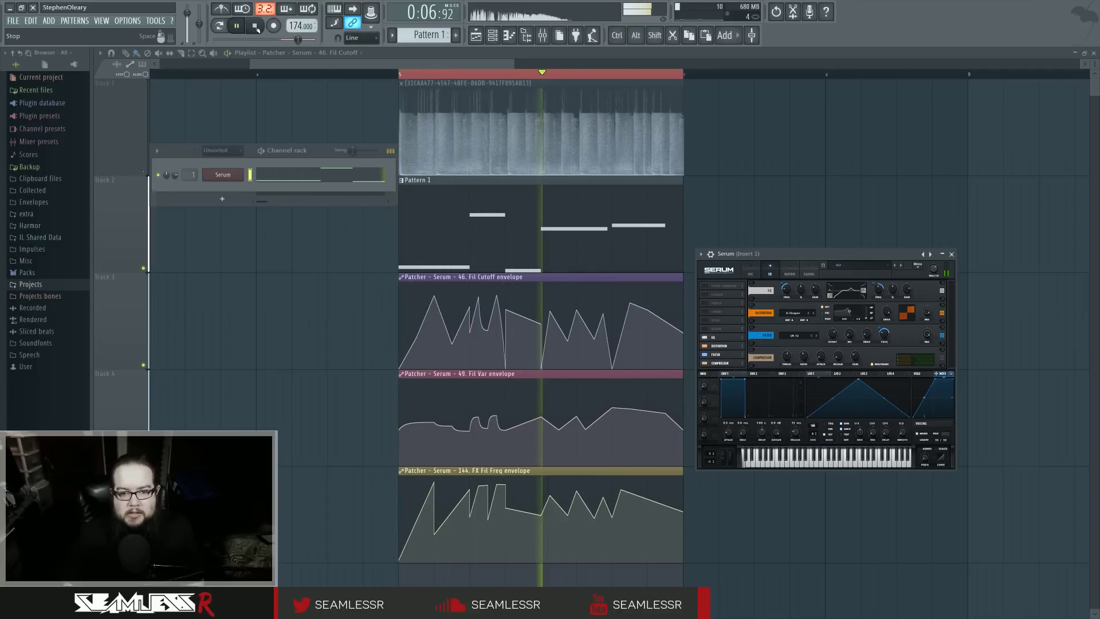
{"action": "left_click", "coordinate": [255, 25]}
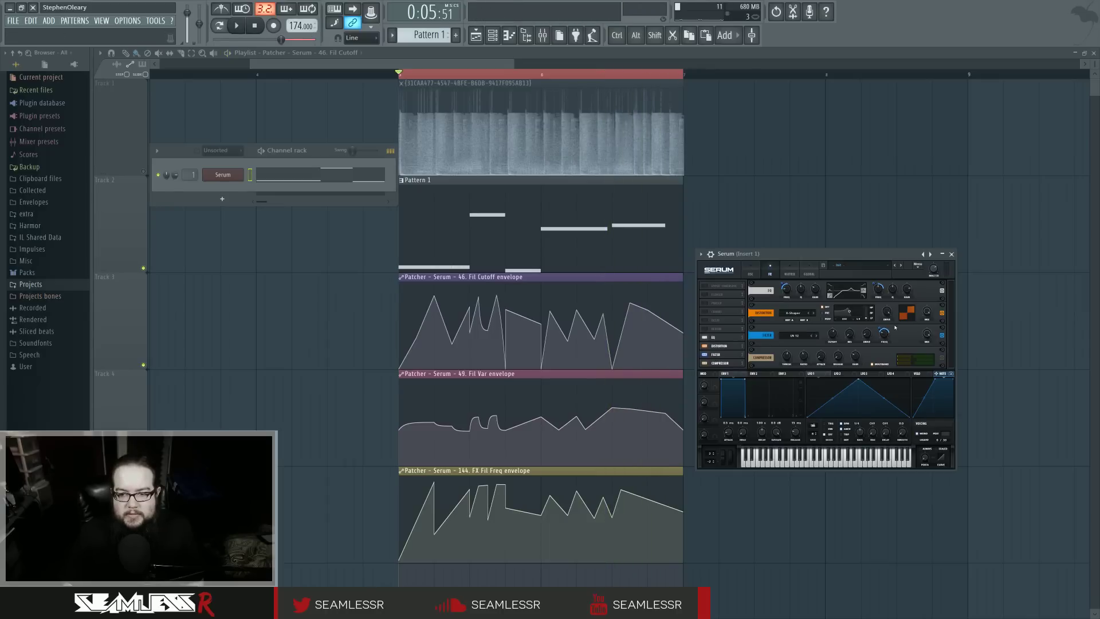
{"action": "left_click", "coordinate": [235, 25]}
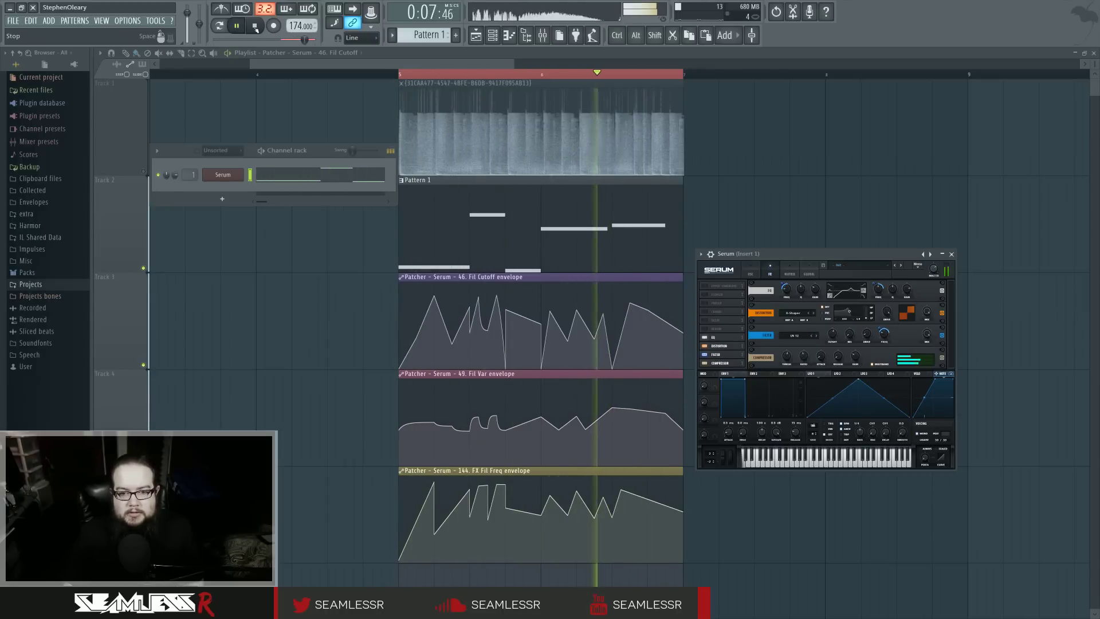
{"action": "left_click", "coordinate": [255, 25]}
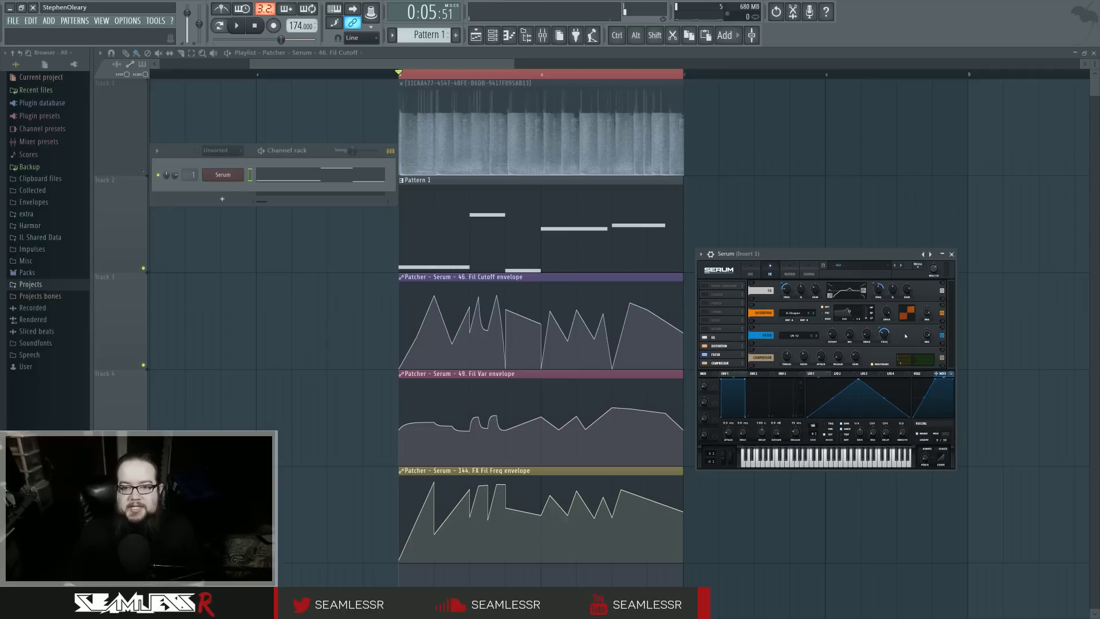
{"action": "left_click", "coordinate": [751, 273]}
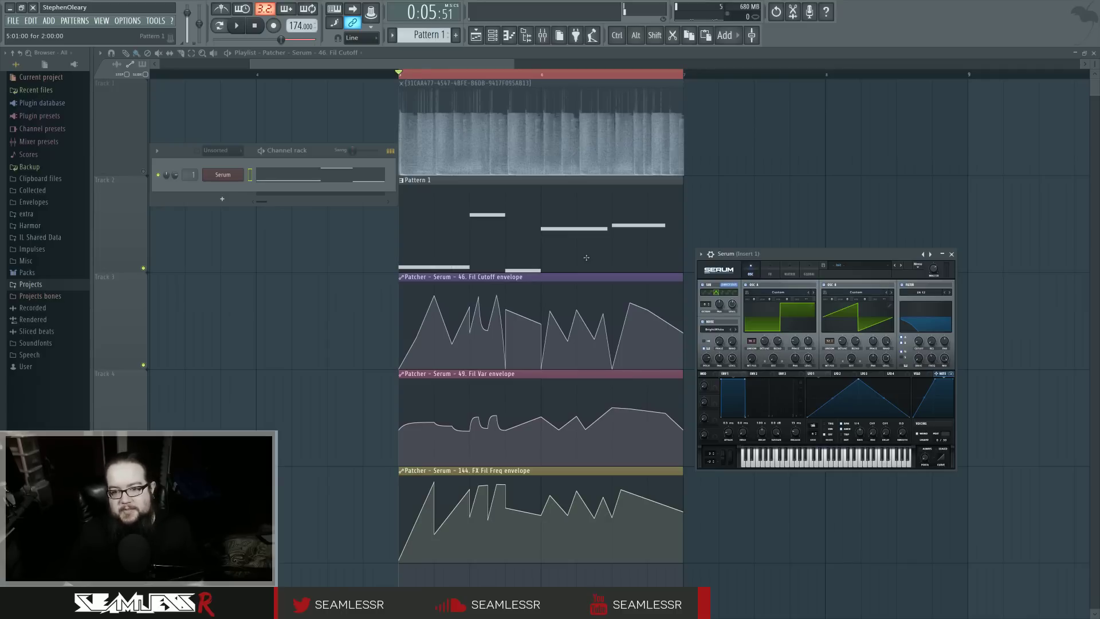
{"action": "left_click", "coordinate": [771, 275]}
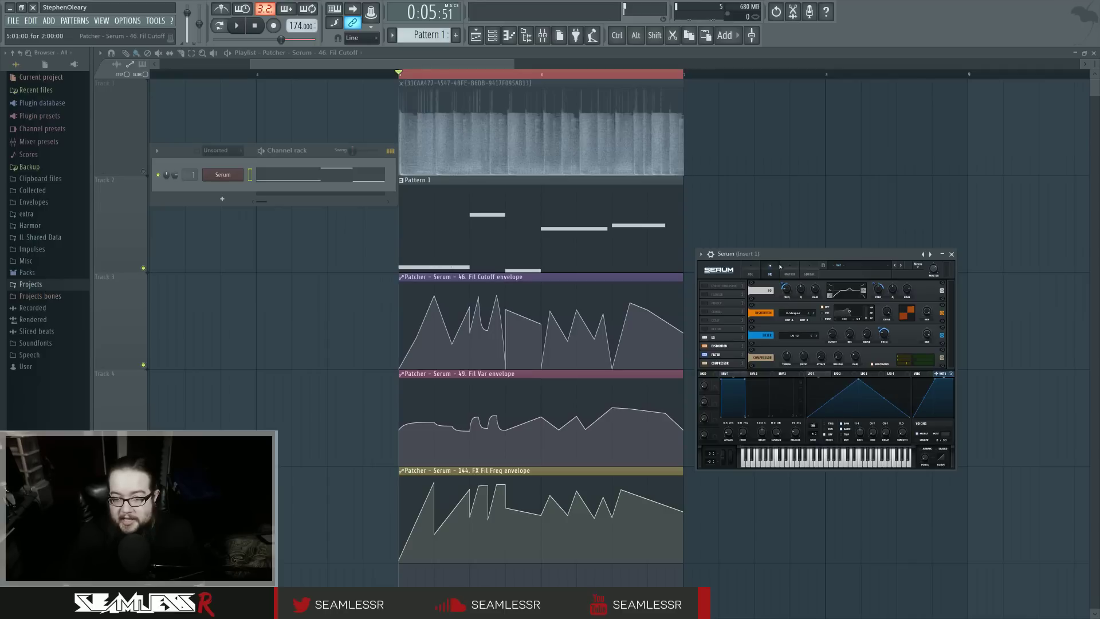
{"action": "left_click", "coordinate": [751, 270]}
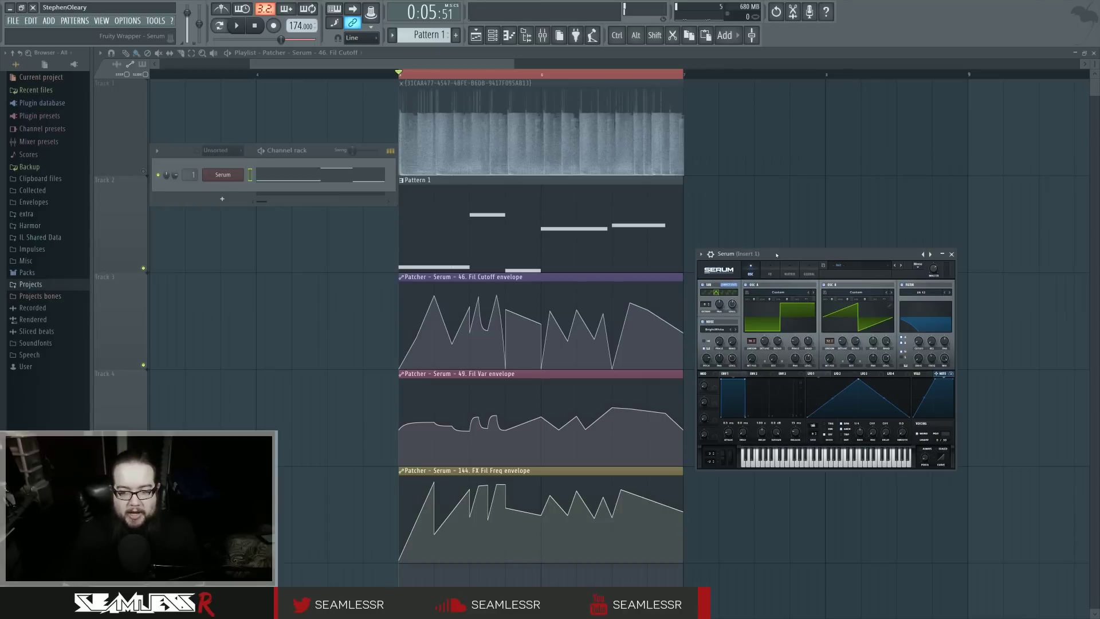
{"action": "left_click_drag", "start_coordinate": [777, 254], "coordinate": [783, 240]}
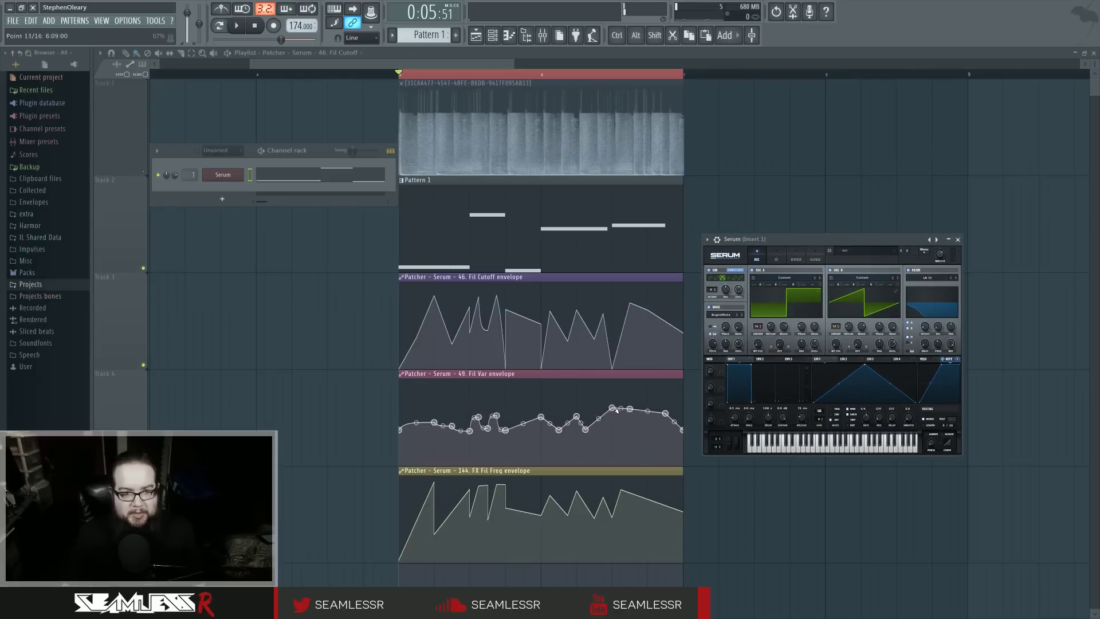
- Close Serum and the Channel rack, then delete the reference audio clip from Track 1
{"action": "key", "text": "F12"}
{"action": "right_click", "coordinate": [438, 135]}
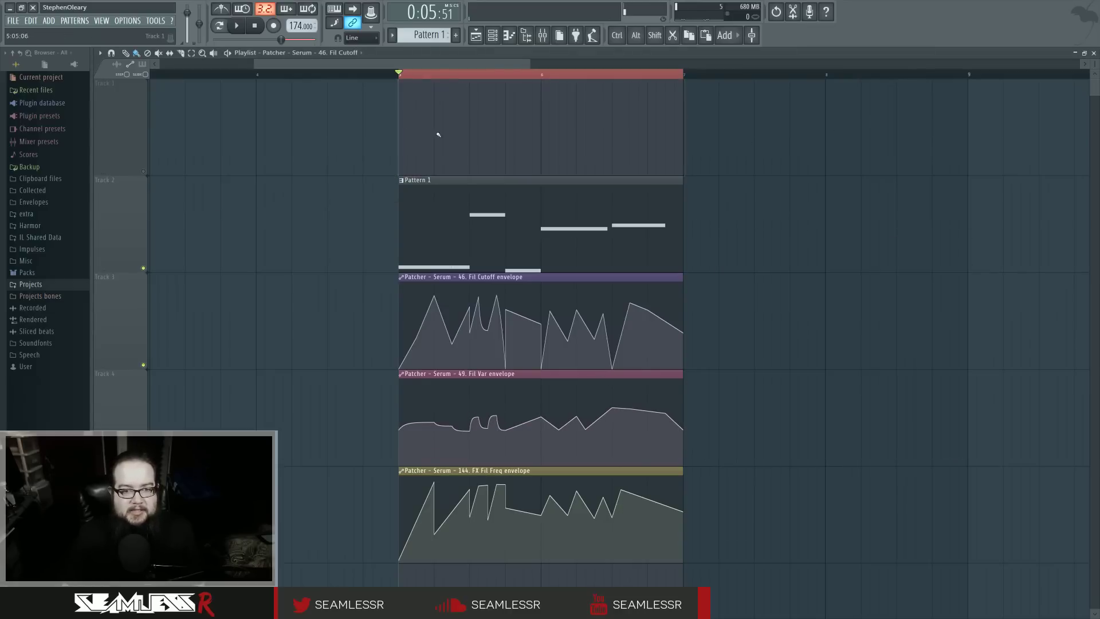
{"action": "scroll", "coordinate": [765, 309], "scroll_direction": "down", "scroll_amount": 2}
- Move Pattern 1 and the three filter automation clips up one track so they start on Track 1
{"action": "key", "text": "ctrl+a"}
{"action": "left_click_drag", "start_coordinate": [555, 194], "coordinate": [568, 96]}
{"action": "left_click", "coordinate": [312, 265]}
{"action": "scroll", "coordinate": [229, 337], "scroll_direction": "down", "scroll_amount": 2}
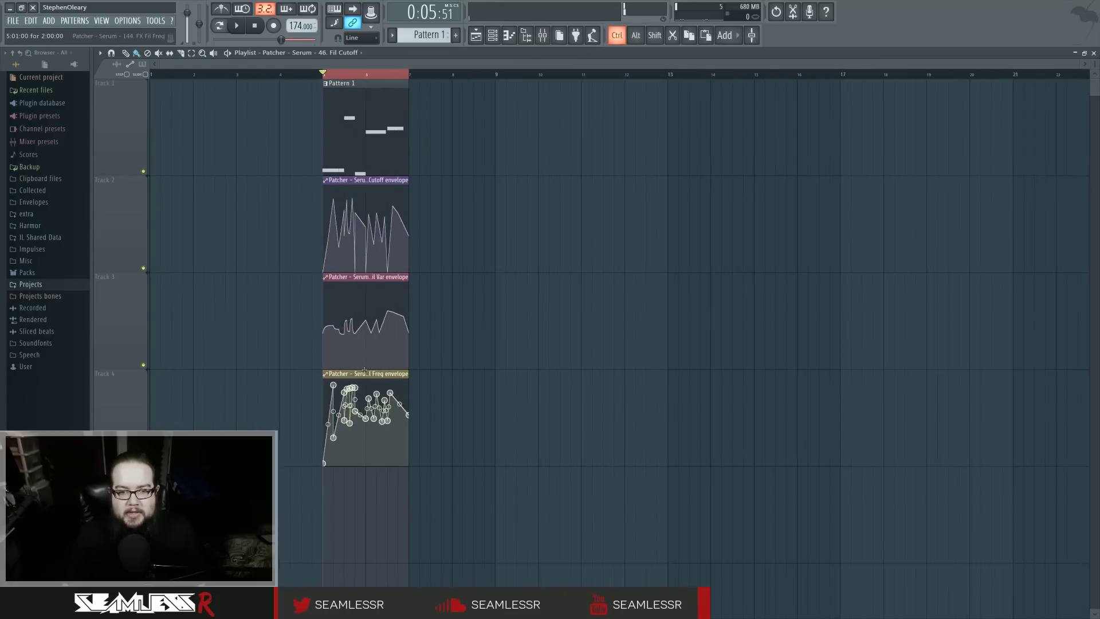